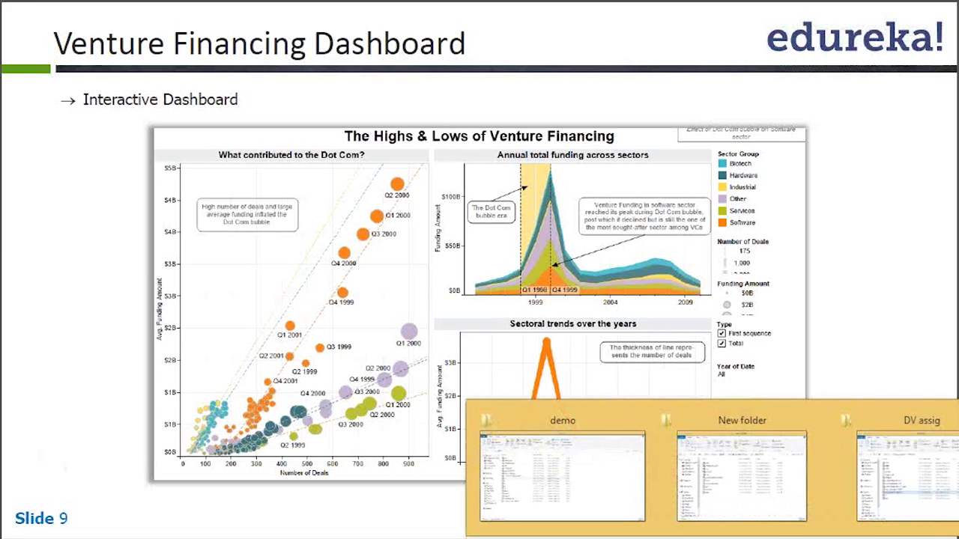
Pick the packaged workbook '2' in the demo folder window
{"action": "mouse_move", "coordinate": [608, 492]}
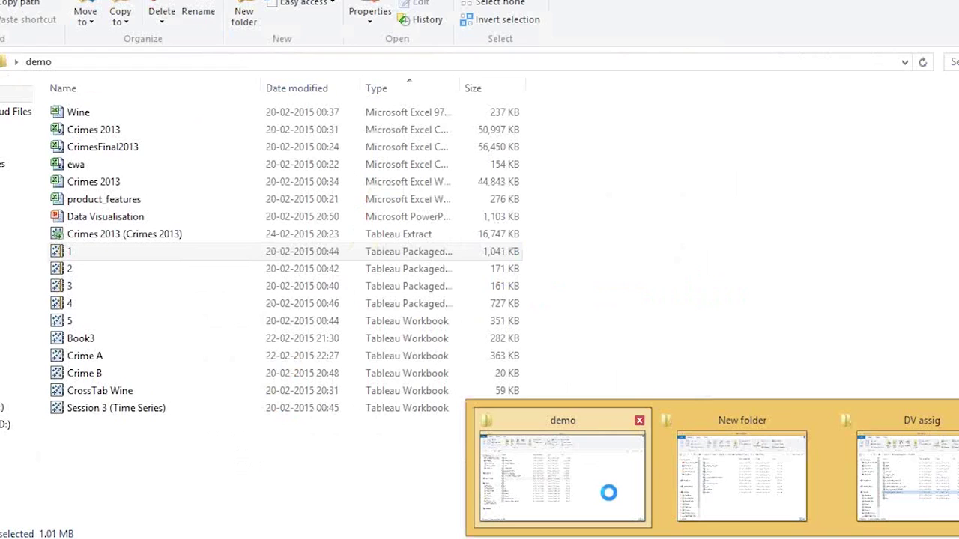
{"action": "left_click", "coordinate": [179, 269]}
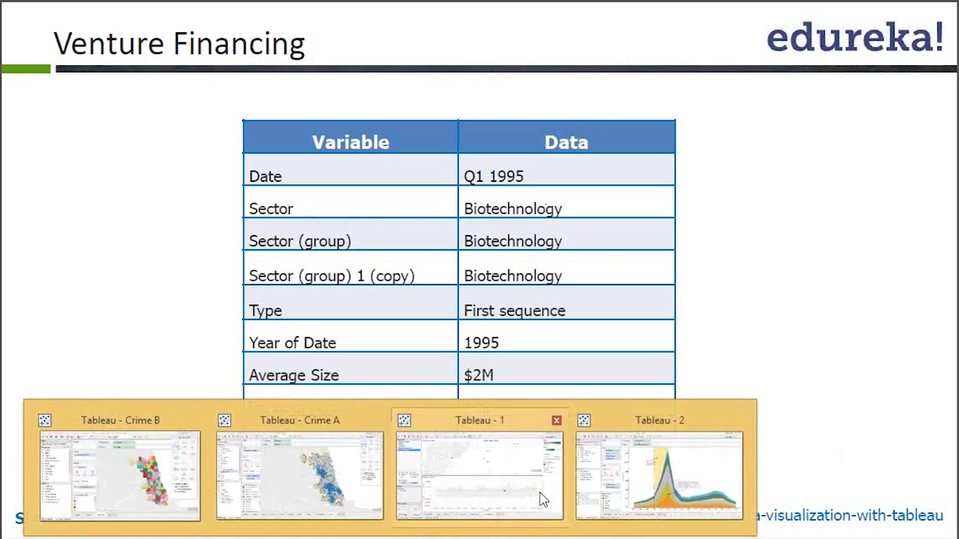
Switch to the Tableau - 2 window and turn off the Sector Group legend's title
{"action": "left_click", "coordinate": [542, 498]}
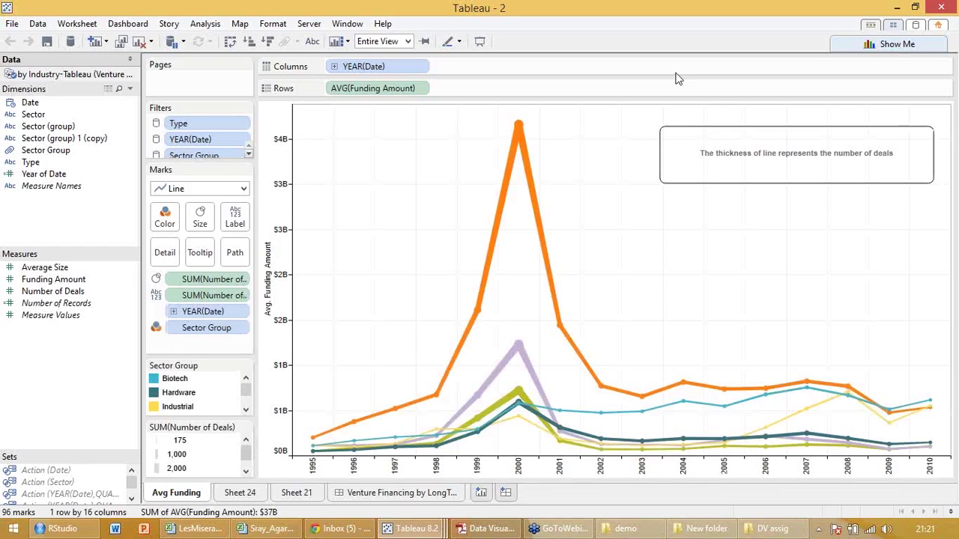
{"action": "left_click", "coordinate": [246, 409]}
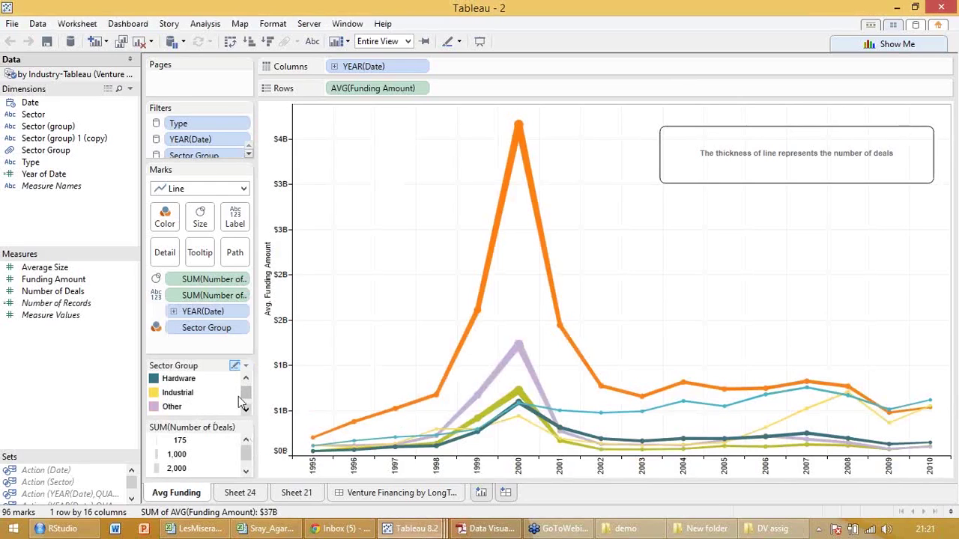
{"action": "scroll", "coordinate": [249, 397], "scroll_direction": "down", "scroll_amount": 2}
{"action": "scroll", "coordinate": [247, 390], "scroll_direction": "up", "scroll_amount": 4}
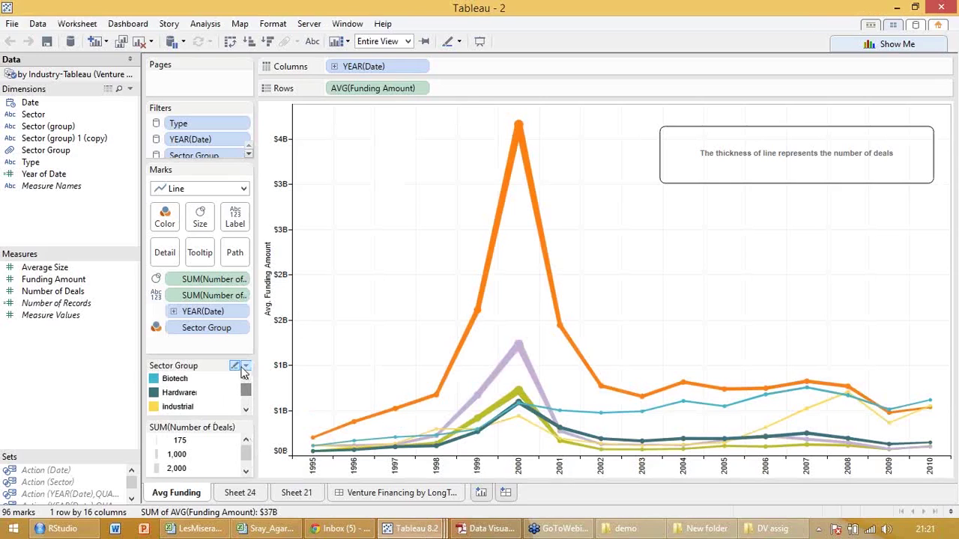
{"action": "left_click", "coordinate": [246, 366]}
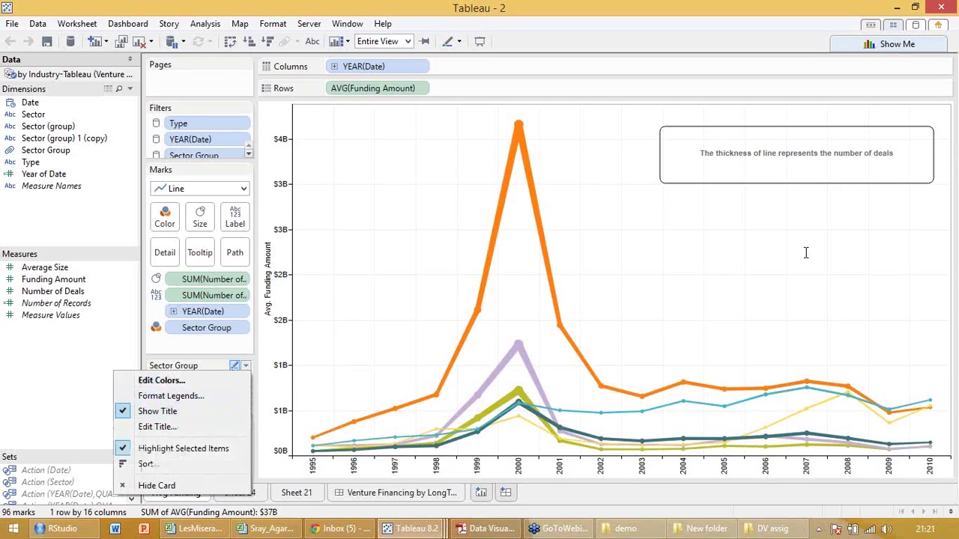
{"action": "left_click", "coordinate": [844, 17]}
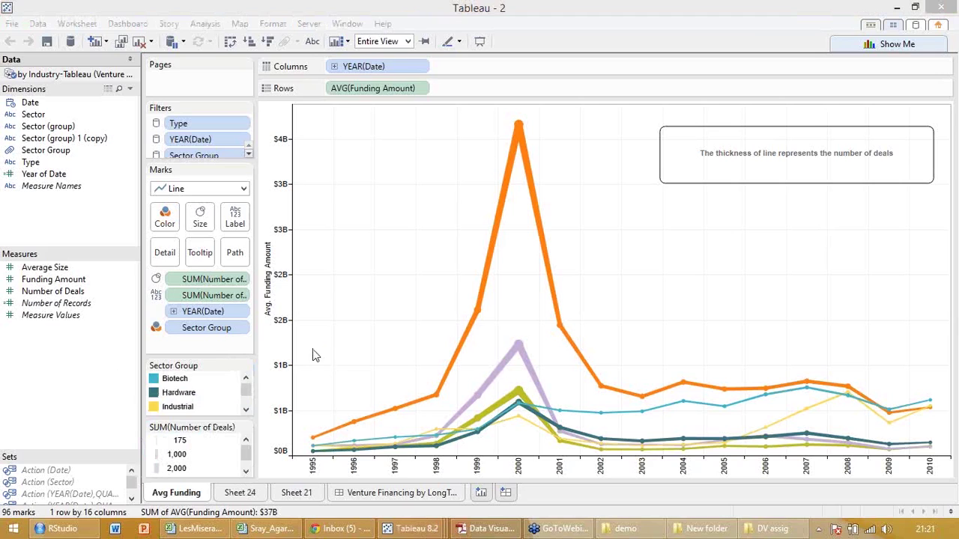
{"action": "left_click", "coordinate": [246, 366]}
{"action": "left_click", "coordinate": [246, 366]}
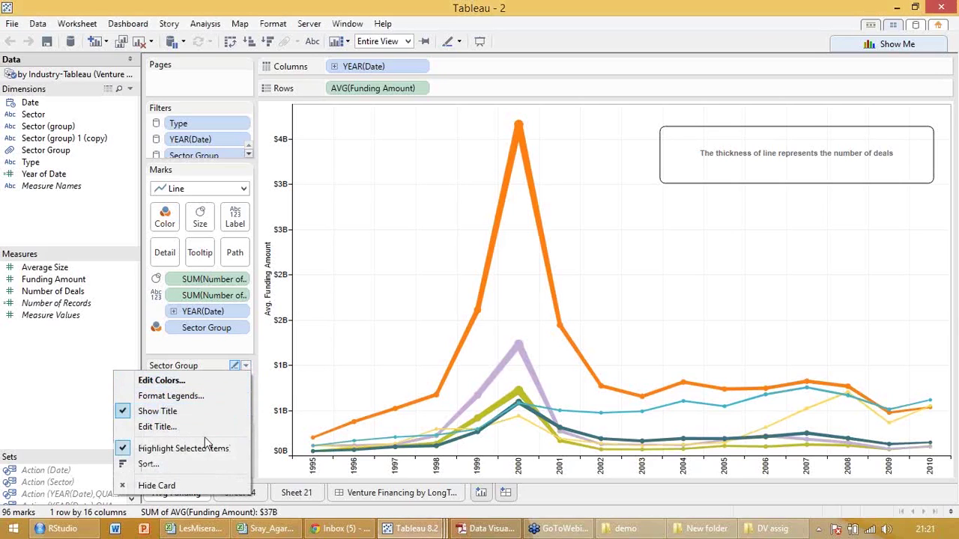
{"action": "key", "text": "Escape"}
Drag the colour legend out beside the chart and back into the side pane
{"action": "scroll", "coordinate": [206, 416], "scroll_direction": "down", "scroll_amount": 1}
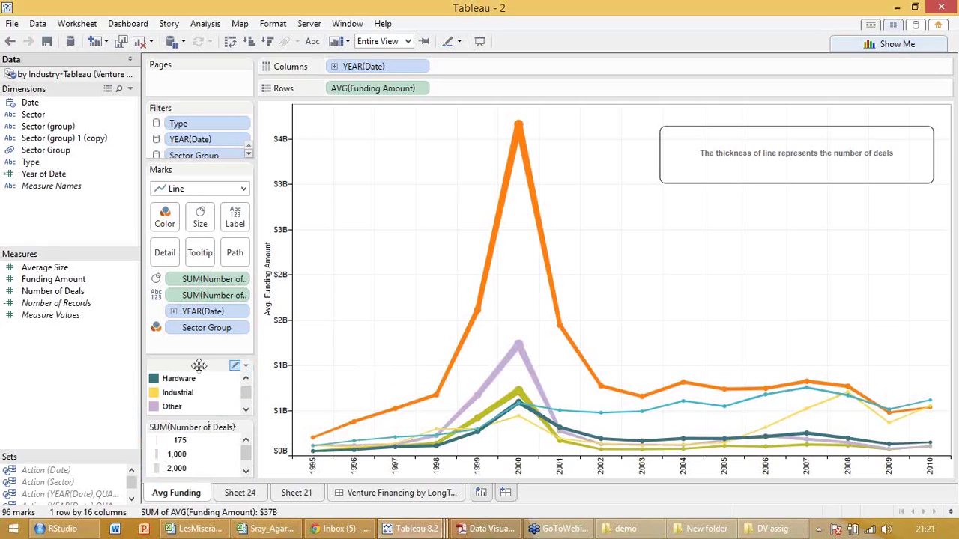
{"action": "left_click_drag", "start_coordinate": [195, 366], "coordinate": [324, 279]}
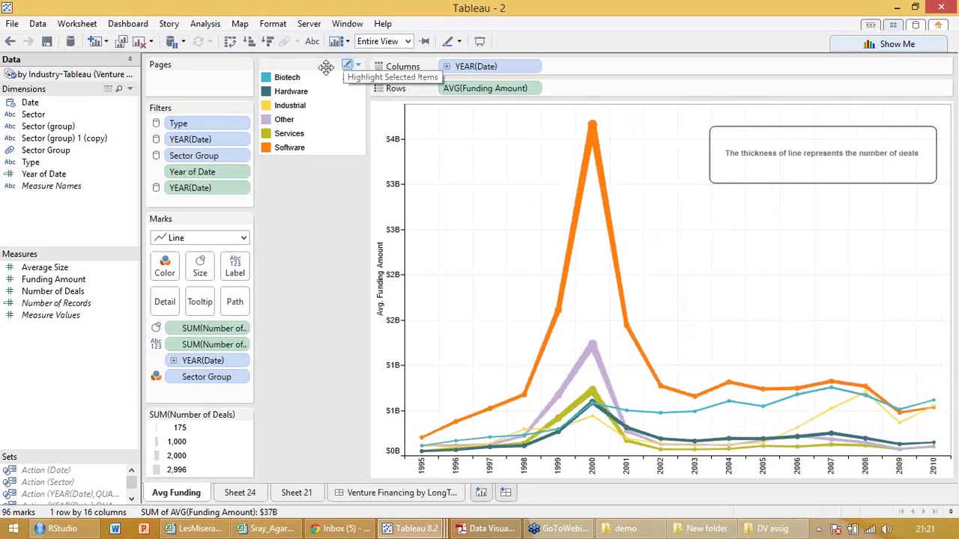
{"action": "left_click_drag", "start_coordinate": [155, 337], "coordinate": [193, 412]}
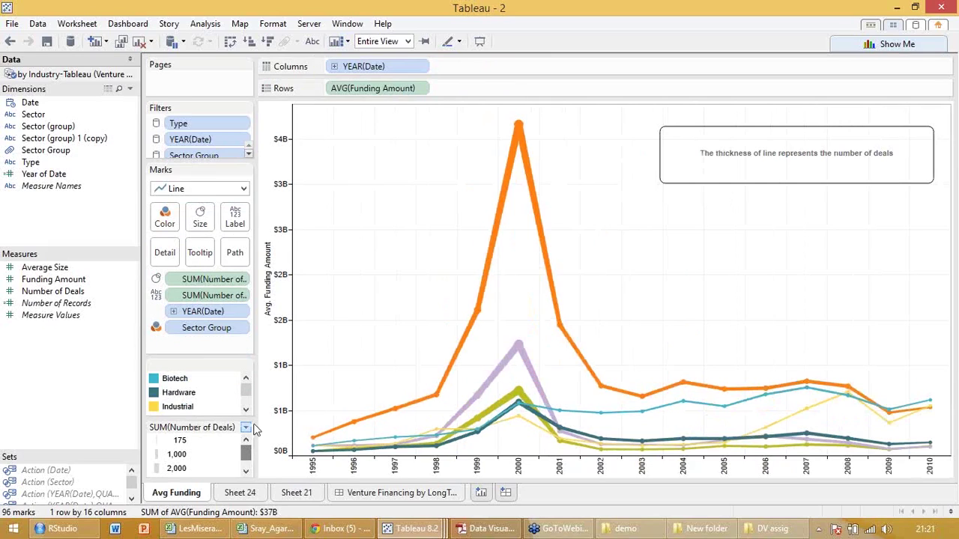
{"action": "mouse_move", "coordinate": [397, 416]}
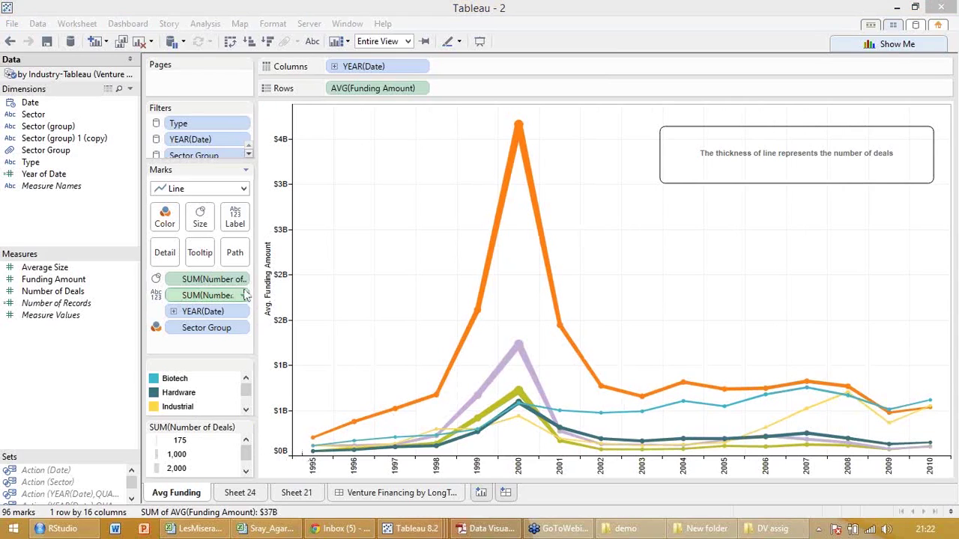
{"action": "left_click_drag", "start_coordinate": [246, 296], "coordinate": [358, 391]}
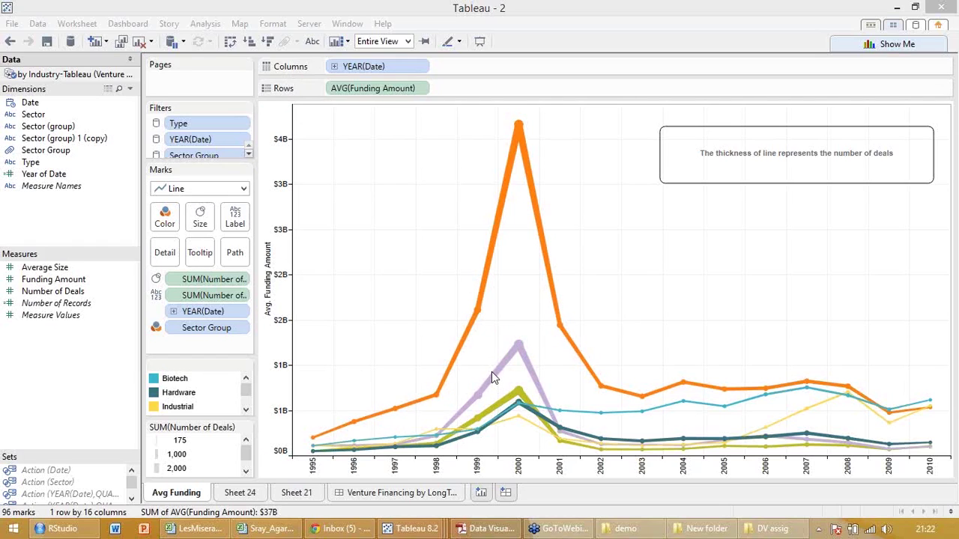
{"action": "mouse_move", "coordinate": [492, 372]}
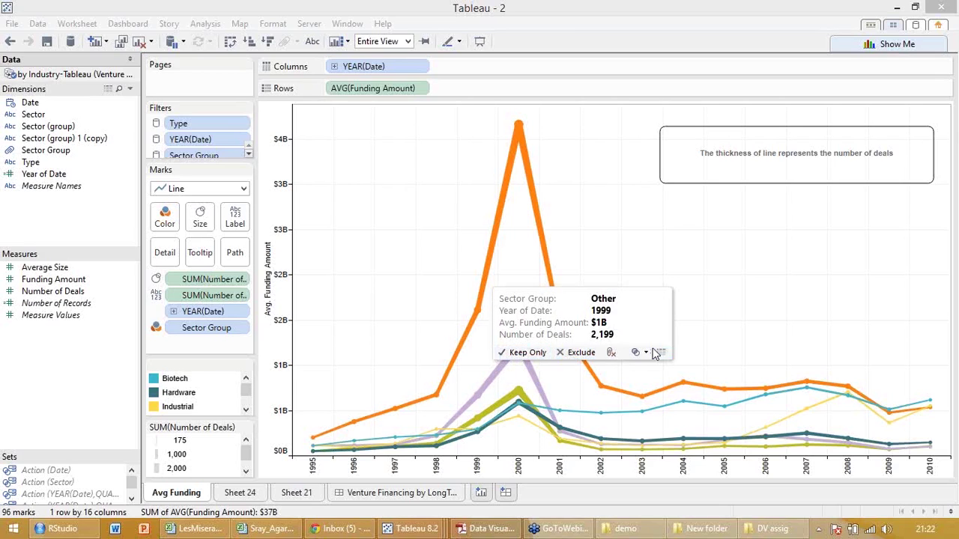
{"action": "key", "text": "super+c"}
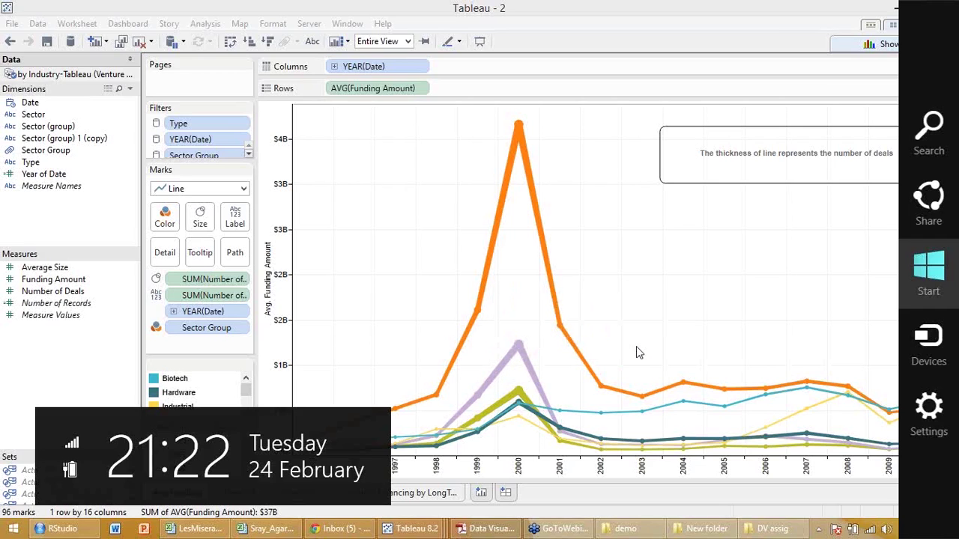
{"action": "left_click", "coordinate": [472, 332]}
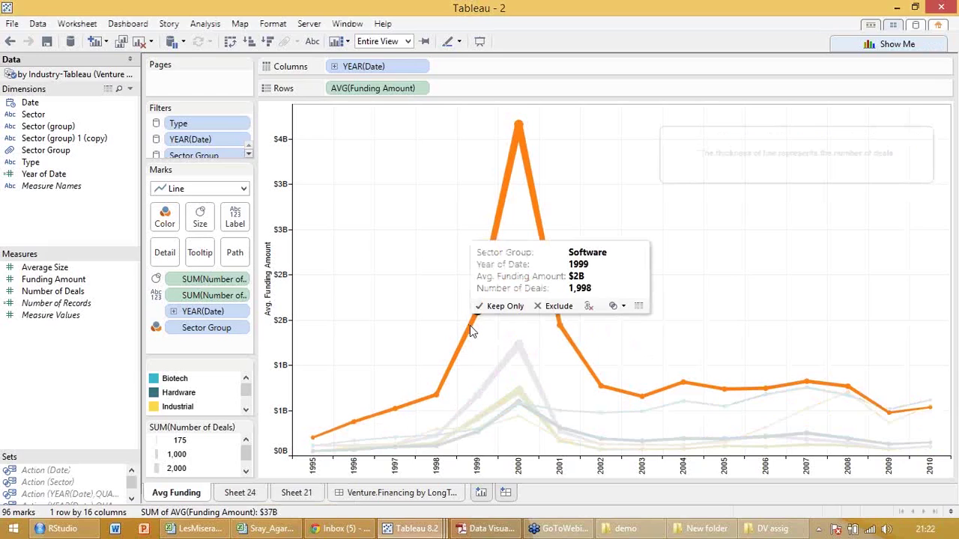
{"action": "left_click", "coordinate": [477, 310]}
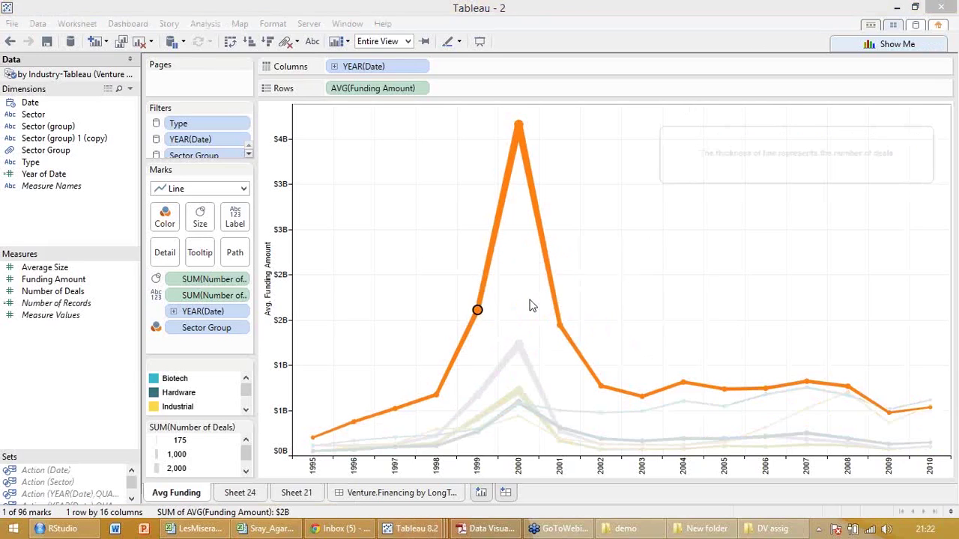
{"action": "left_click", "coordinate": [596, 213]}
{"action": "mouse_move", "coordinate": [484, 299]}
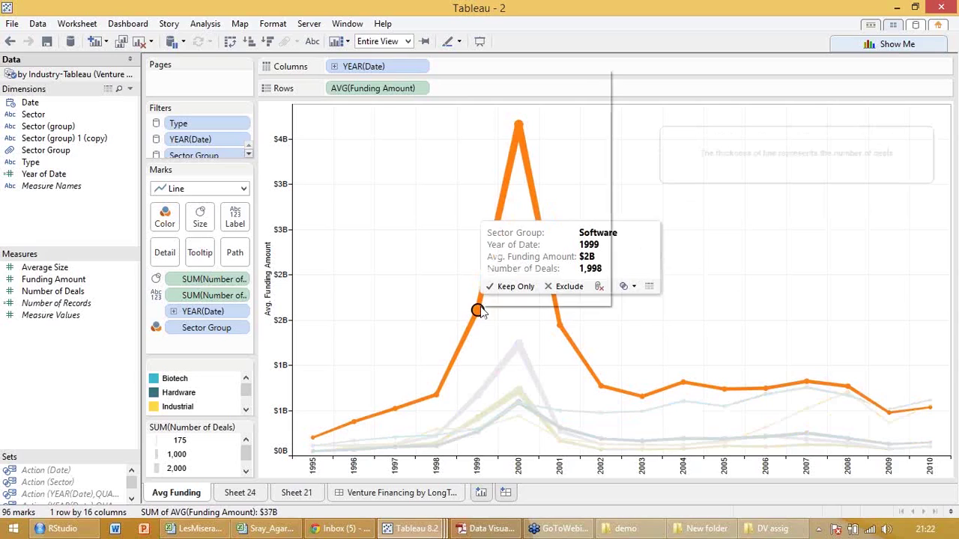
{"action": "right_click", "coordinate": [479, 312]}
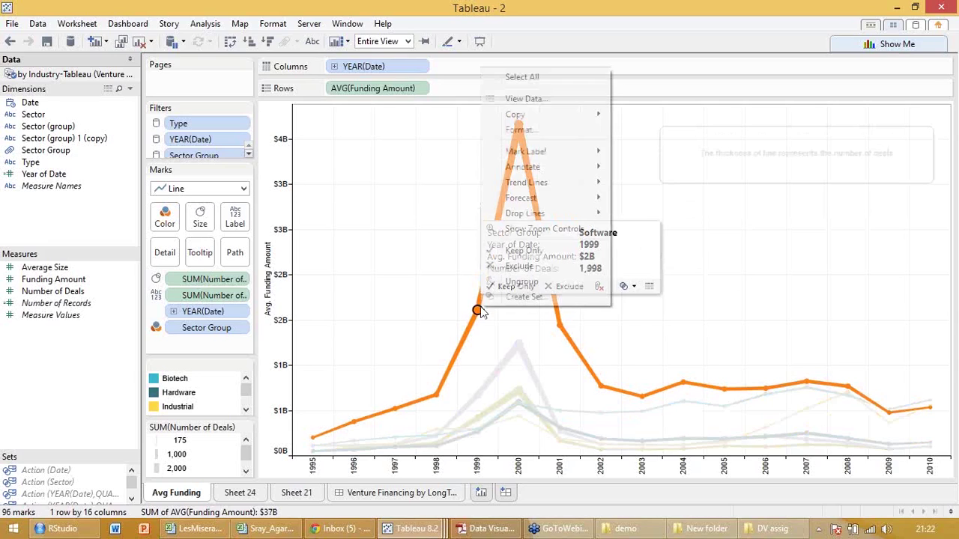
{"action": "left_click", "coordinate": [859, 133]}
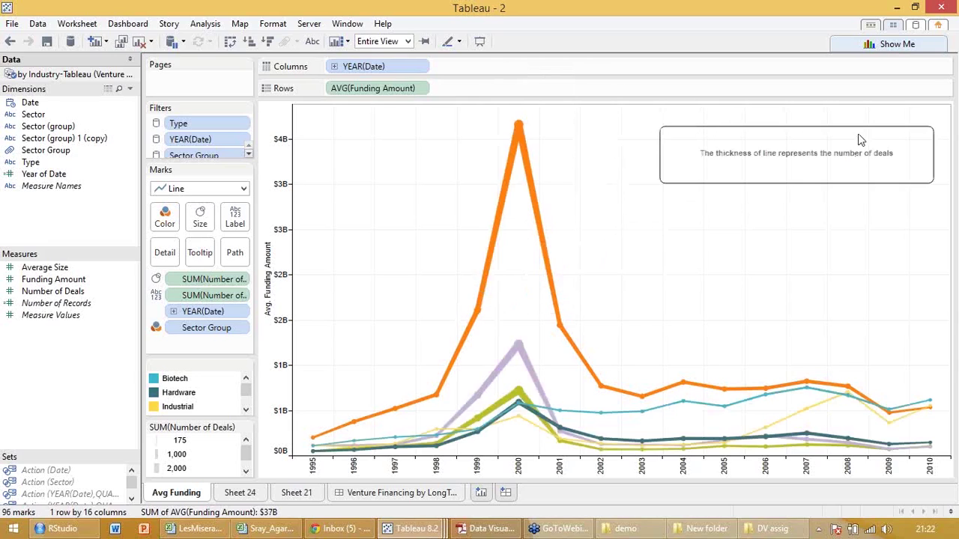
{"action": "left_click", "coordinate": [335, 66]}
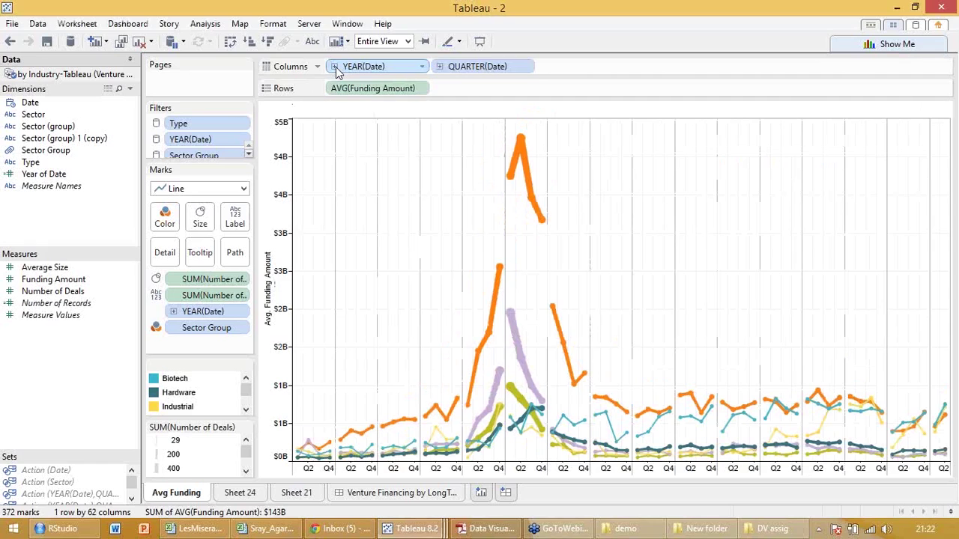
{"action": "left_click", "coordinate": [335, 67]}
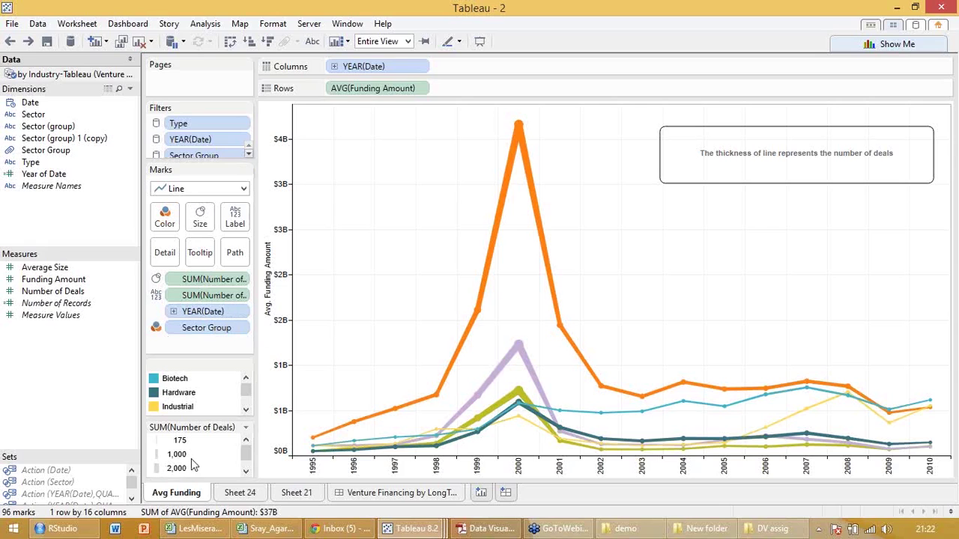
Show Sheet 24's stacked funding area chart and read tooltips across its areas
{"action": "left_click", "coordinate": [233, 493]}
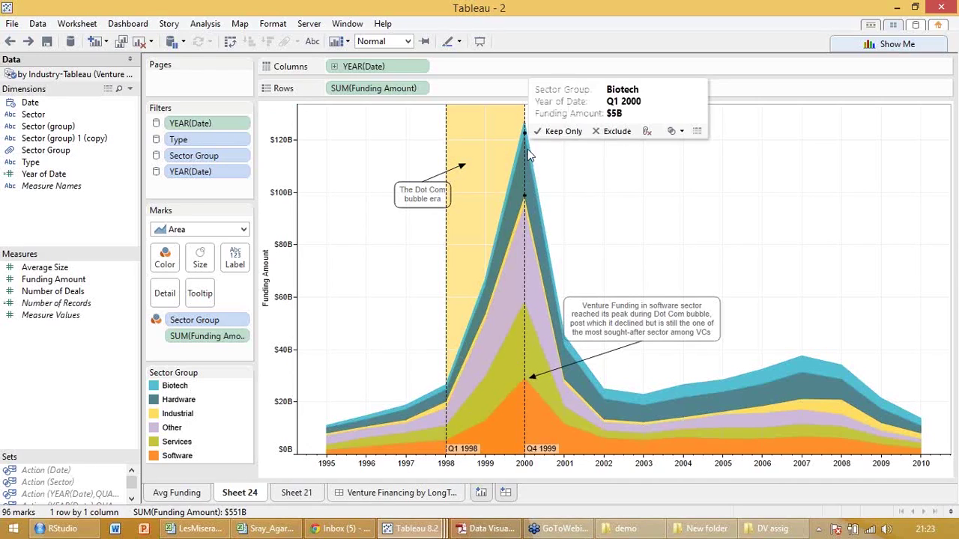
{"action": "mouse_move", "coordinate": [520, 386]}
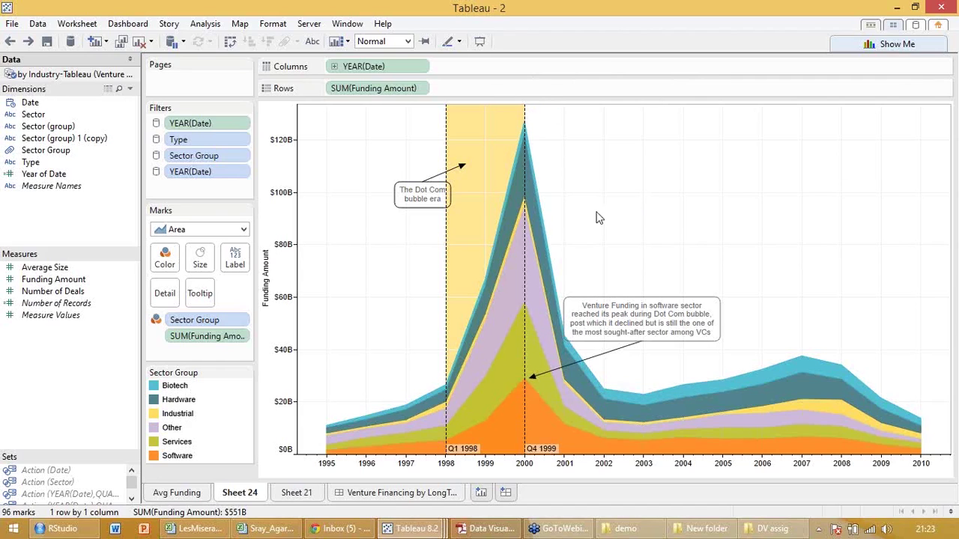
{"action": "mouse_move", "coordinate": [469, 360]}
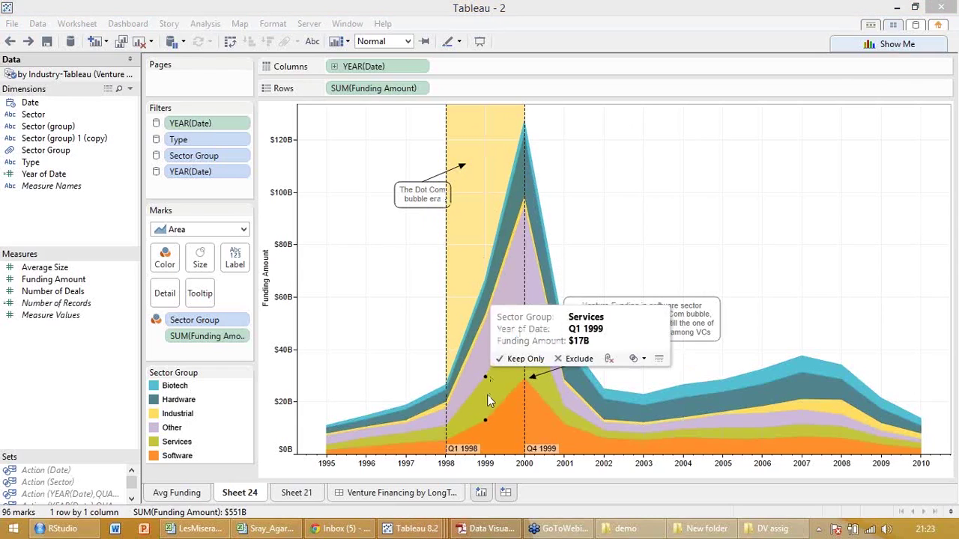
{"action": "mouse_move", "coordinate": [454, 461]}
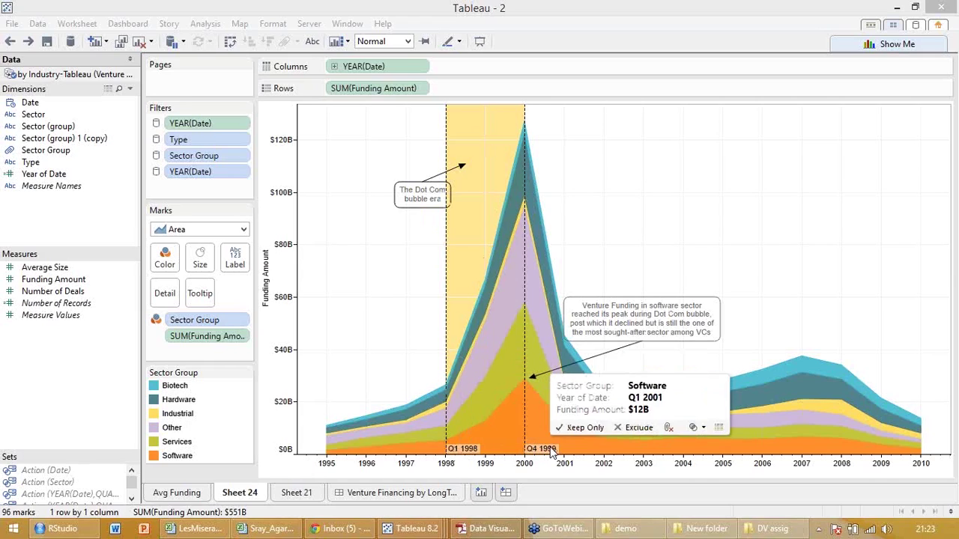
{"action": "mouse_move", "coordinate": [493, 426]}
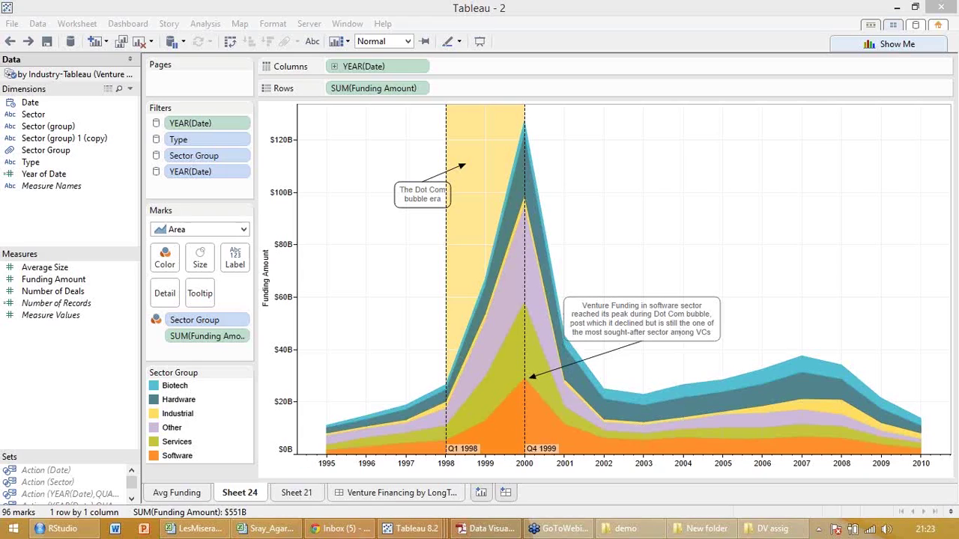
Show Sheet 21's deals-versus-average-funding bubble chart and read the circle tooltips
{"action": "left_click", "coordinate": [300, 492]}
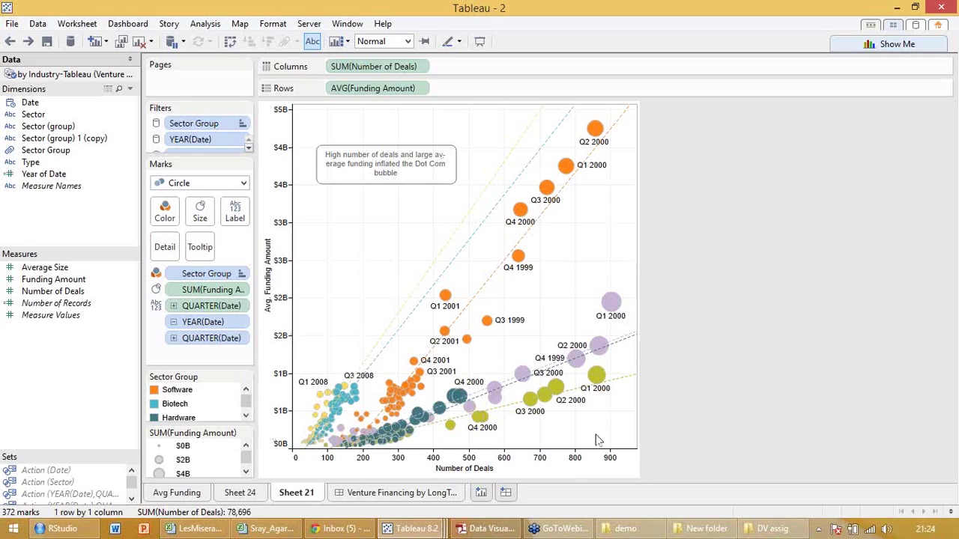
{"action": "mouse_move", "coordinate": [611, 300]}
{"action": "mouse_move", "coordinate": [349, 386]}
{"action": "mouse_move", "coordinate": [597, 138]}
{"action": "left_click", "coordinate": [381, 490]}
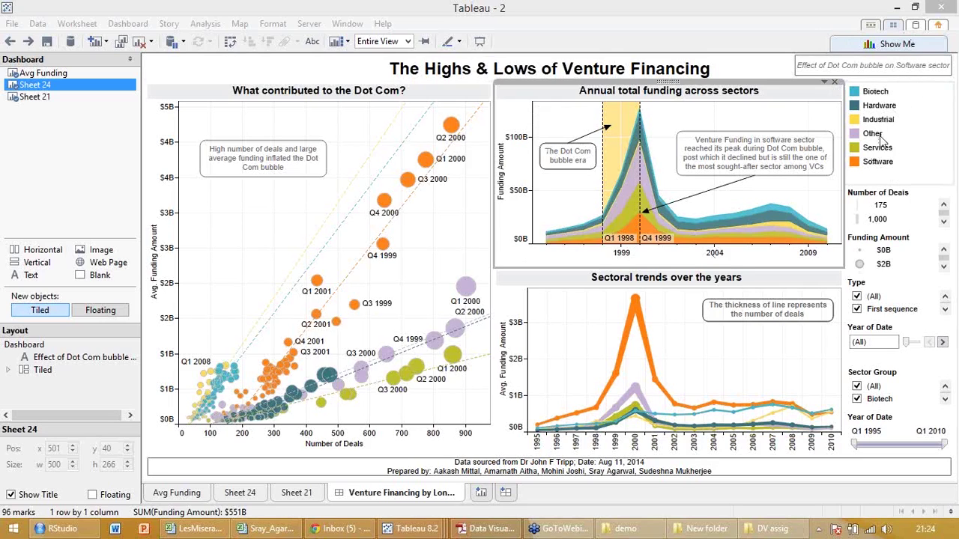
{"action": "left_click", "coordinate": [884, 203]}
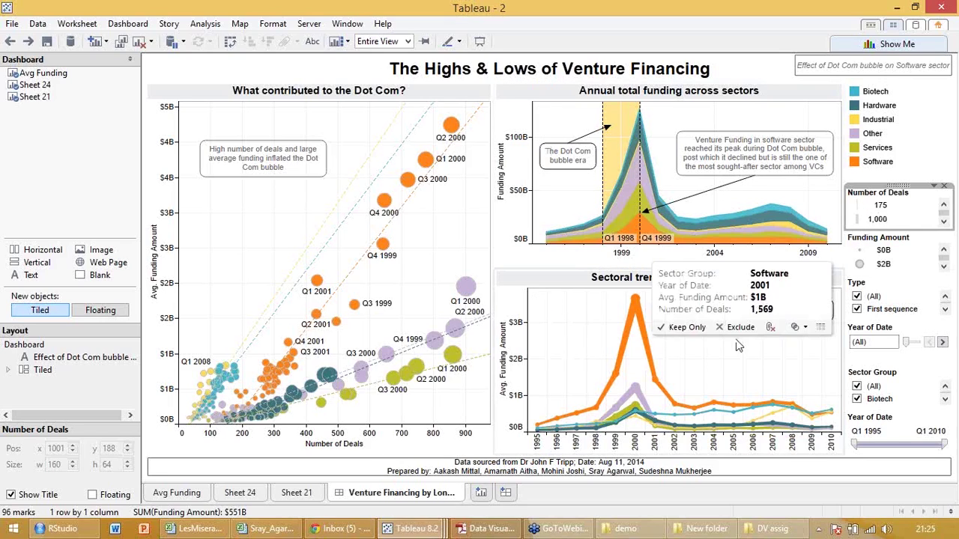
{"action": "left_click", "coordinate": [913, 261]}
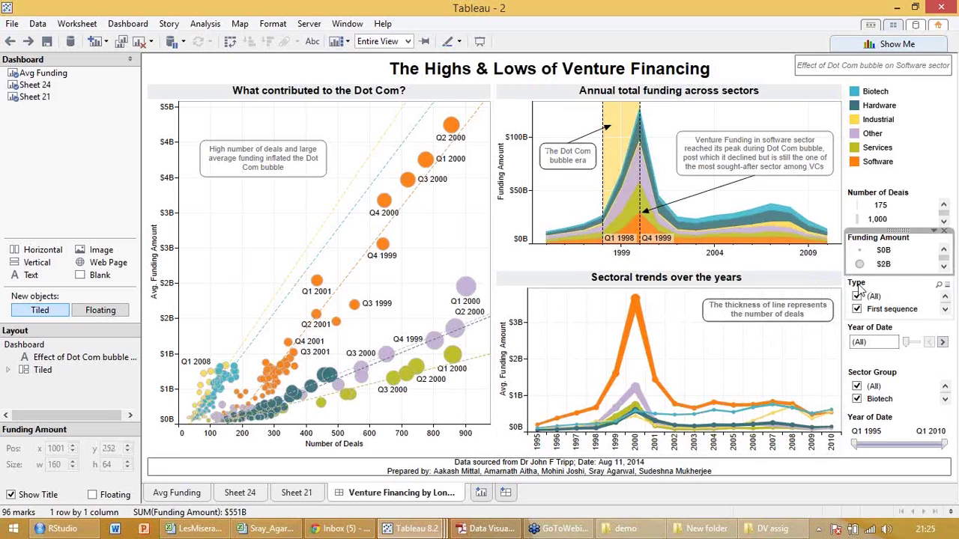
{"action": "left_click", "coordinate": [899, 294]}
{"action": "left_click", "coordinate": [945, 310]}
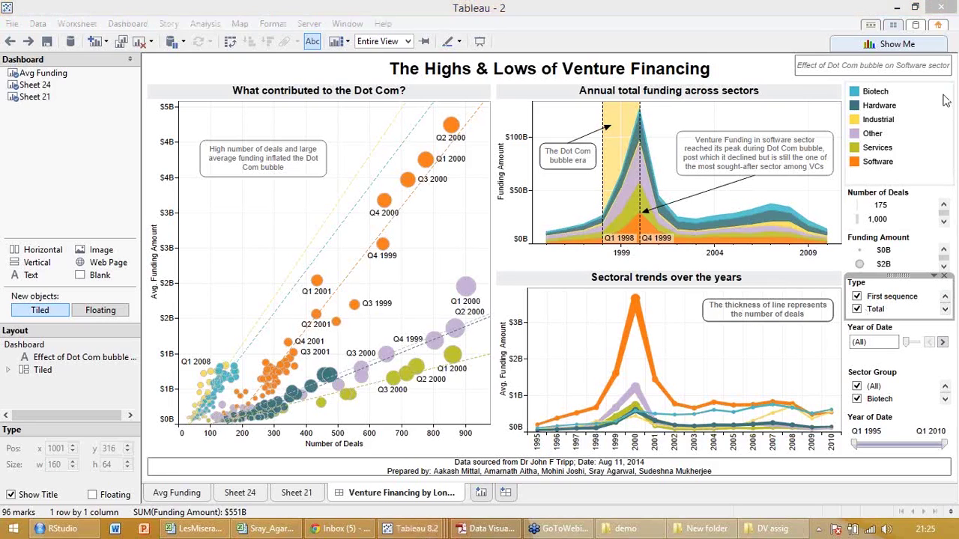
{"action": "left_click", "coordinate": [946, 298]}
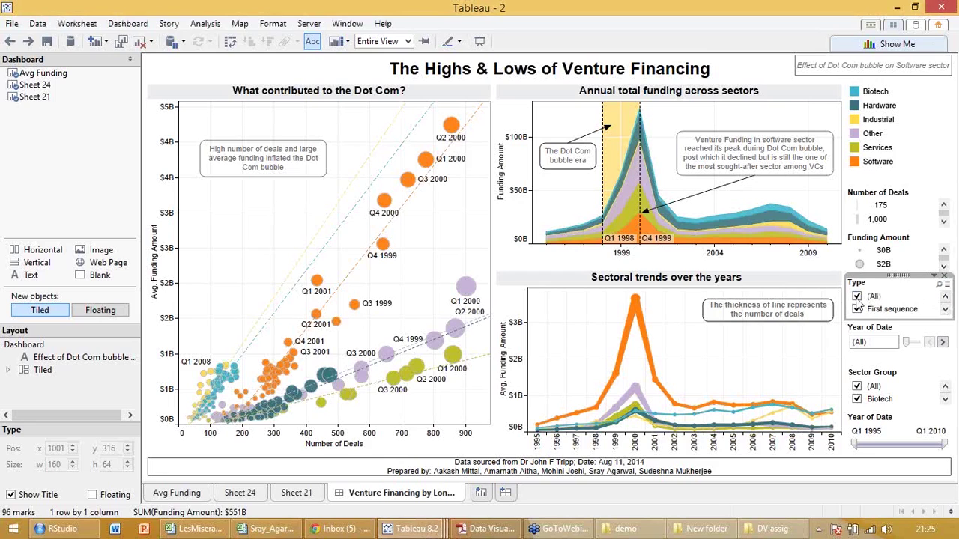
{"action": "left_click", "coordinate": [858, 297]}
{"action": "left_click", "coordinate": [858, 278]}
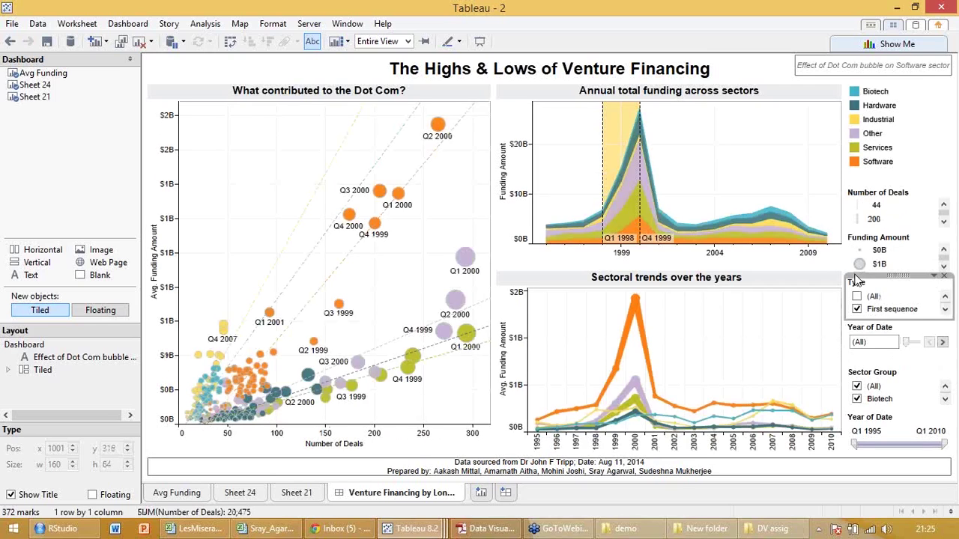
{"action": "left_click", "coordinate": [857, 297]}
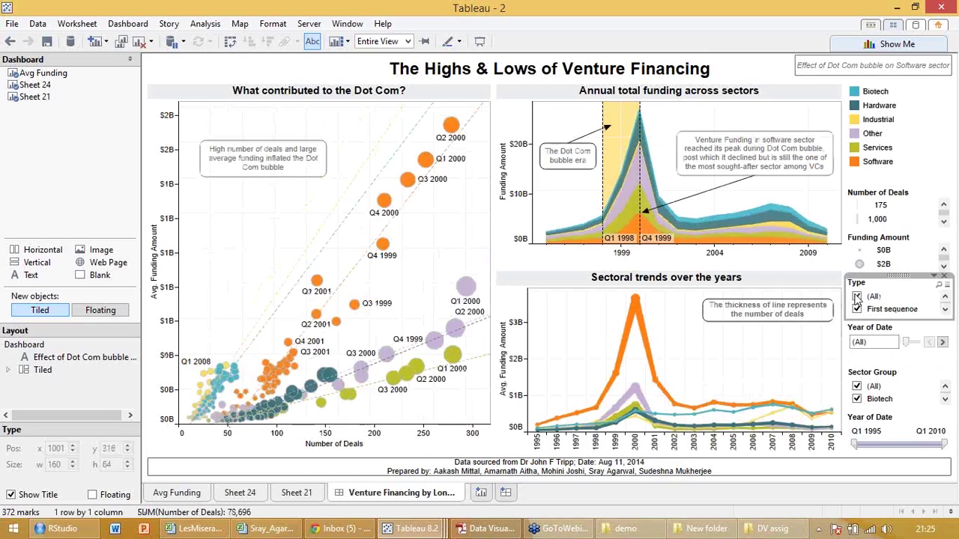
{"action": "left_click", "coordinate": [891, 346]}
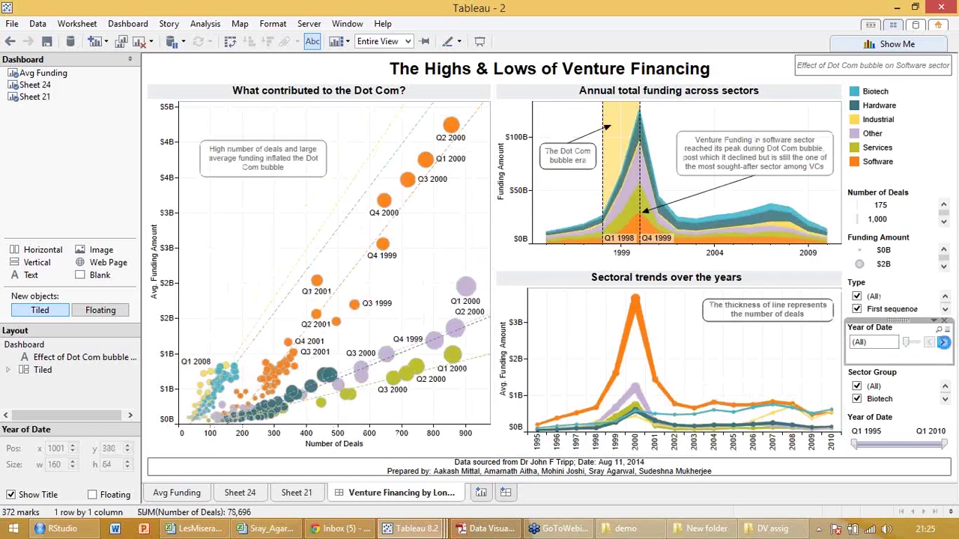
{"action": "left_click", "coordinate": [943, 343]}
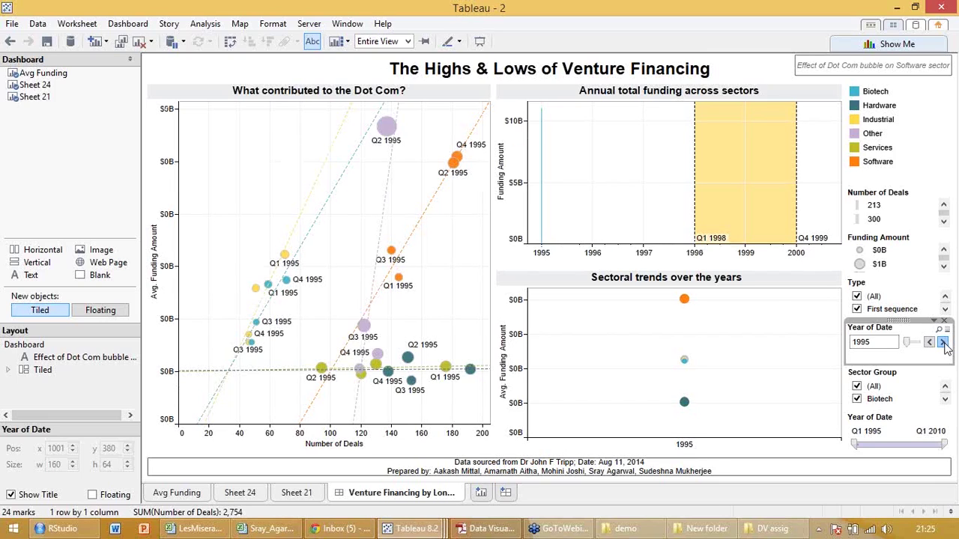
{"action": "left_click", "coordinate": [944, 342]}
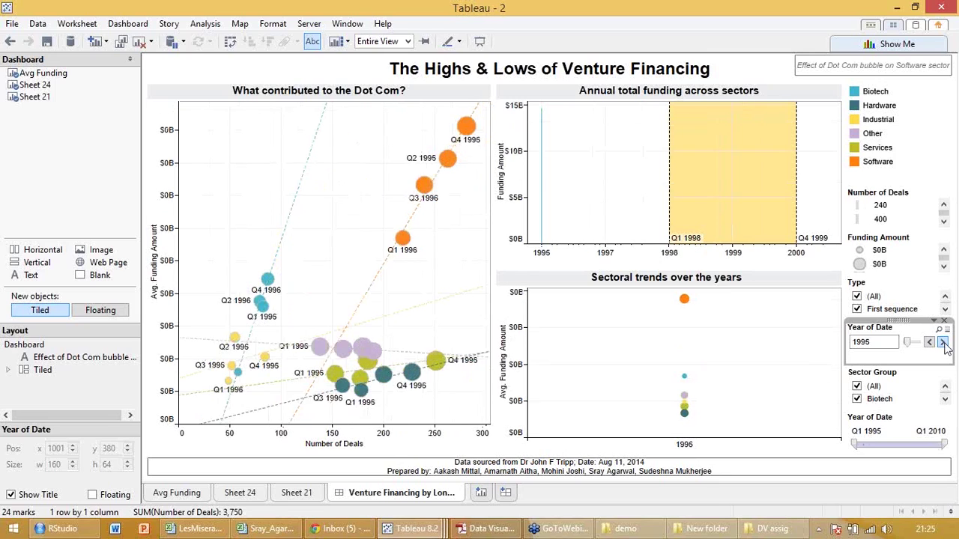
{"action": "left_click", "coordinate": [943, 342]}
{"action": "left_click", "coordinate": [943, 342]}
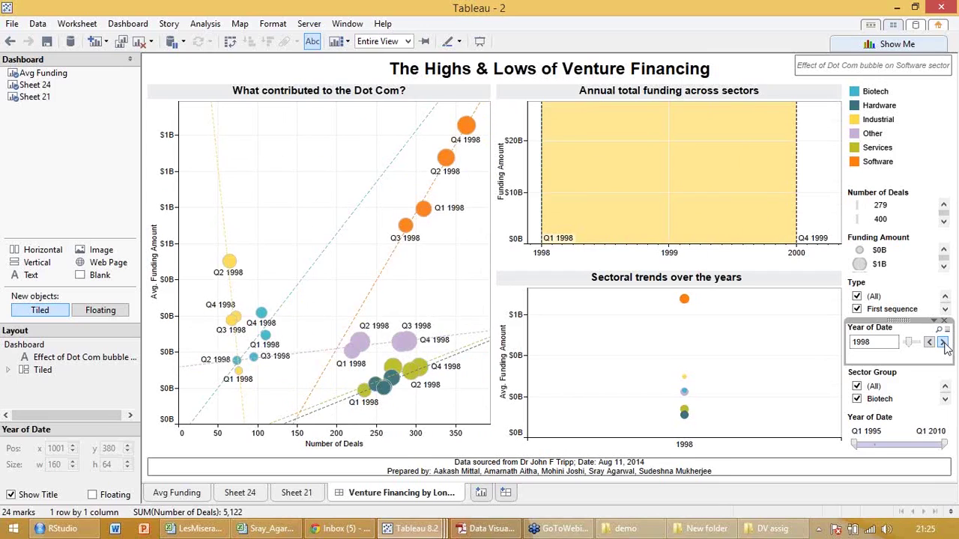
{"action": "left_click", "coordinate": [943, 343]}
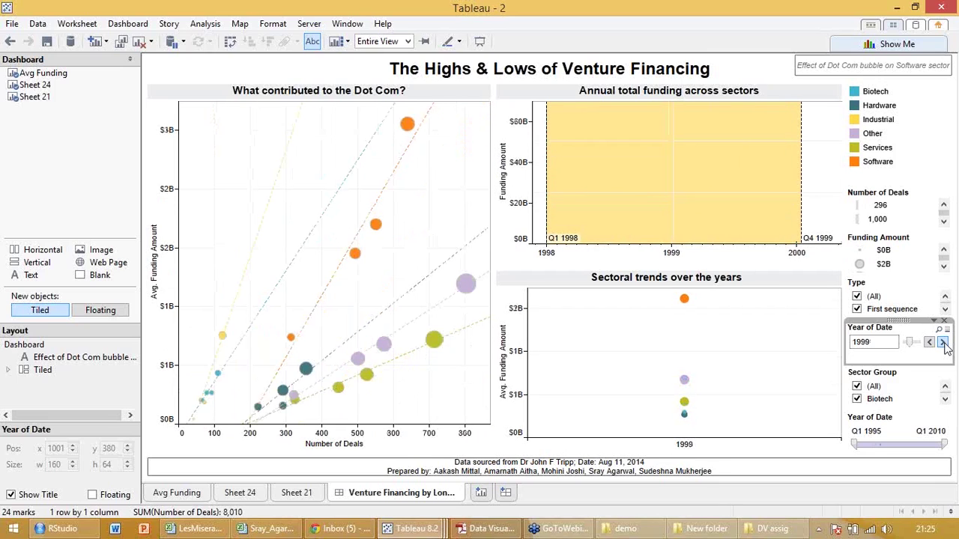
{"action": "double_click", "coordinate": [944, 342]}
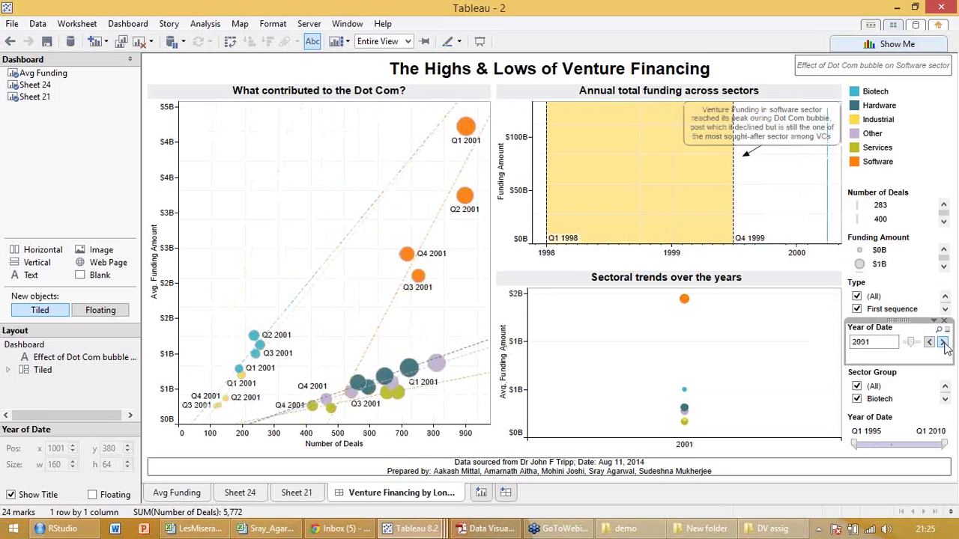
{"action": "left_click", "coordinate": [944, 342]}
{"action": "left_click", "coordinate": [944, 342]}
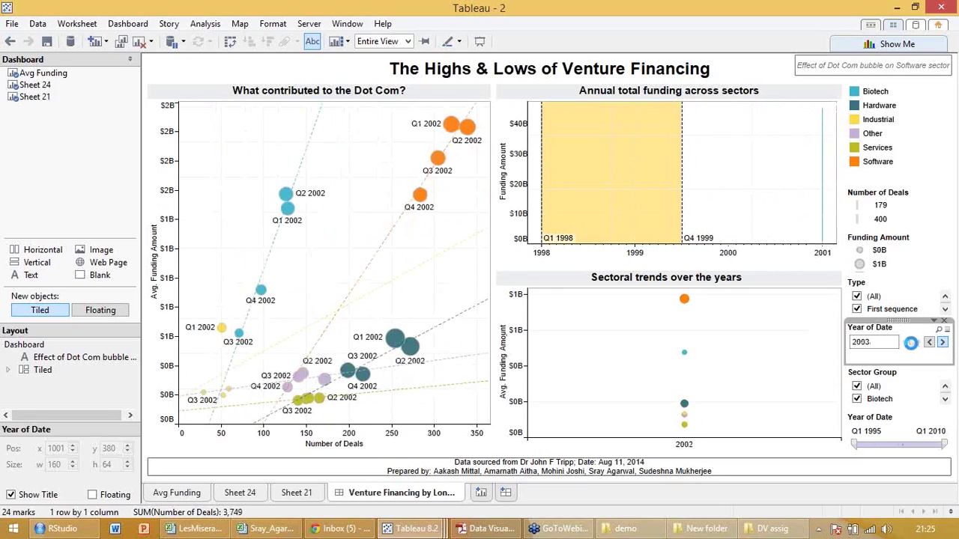
{"action": "left_click_drag", "start_coordinate": [914, 349], "coordinate": [903, 349]}
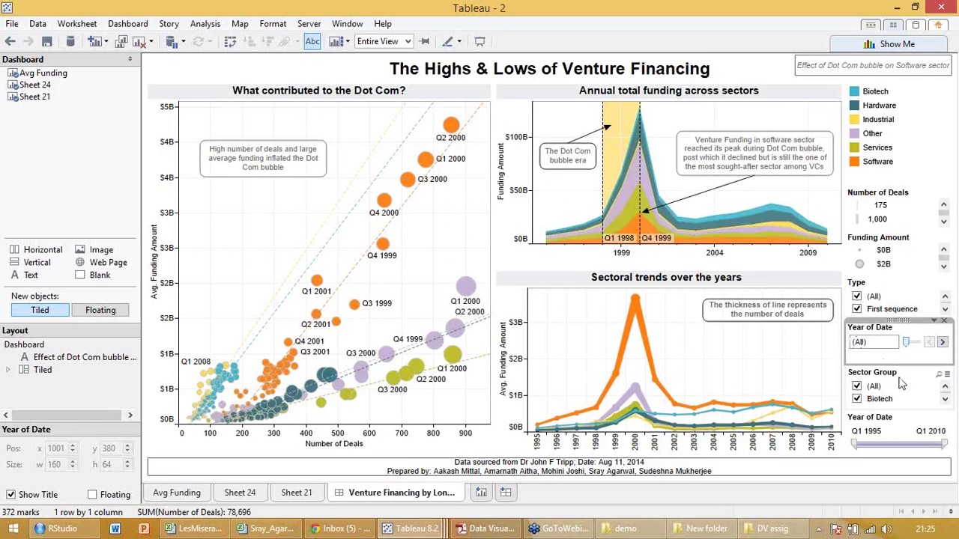
Clear the Sector Group filter and show only Biotech across the dashboard
{"action": "left_click", "coordinate": [944, 400]}
{"action": "left_click", "coordinate": [945, 400]}
{"action": "left_click", "coordinate": [945, 400]}
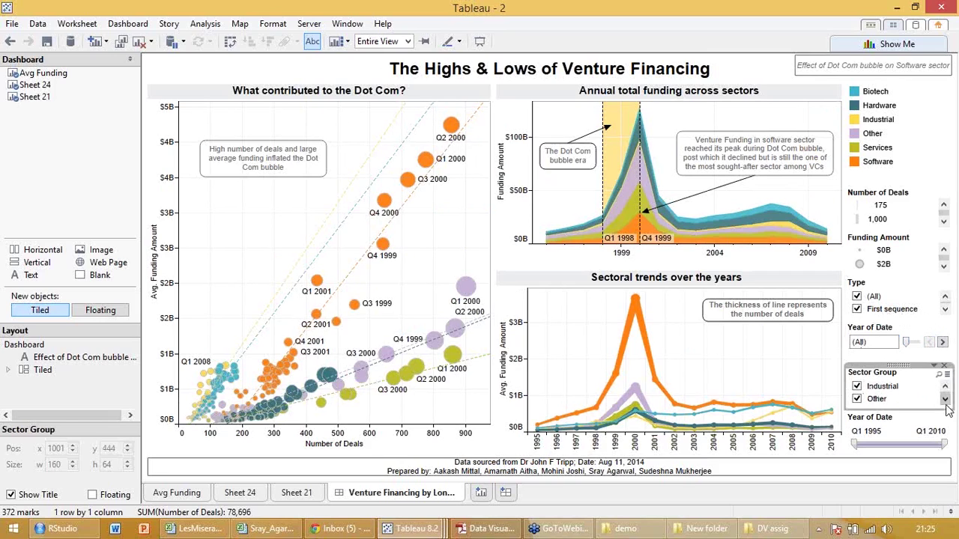
{"action": "left_click", "coordinate": [945, 400]}
{"action": "left_click", "coordinate": [945, 400]}
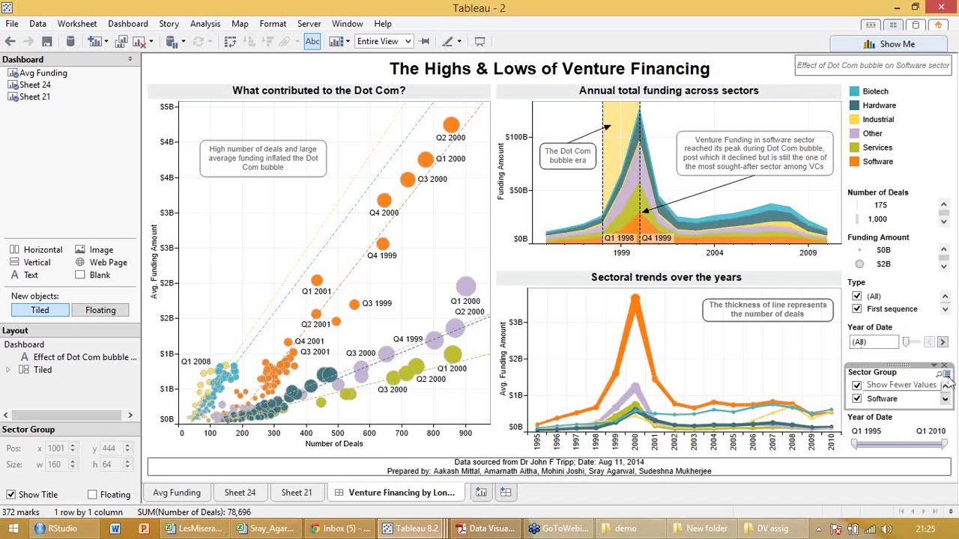
{"action": "left_click", "coordinate": [945, 387]}
{"action": "left_click", "coordinate": [945, 386]}
{"action": "left_click", "coordinate": [945, 386]}
{"action": "left_click", "coordinate": [944, 386]}
{"action": "left_click", "coordinate": [945, 386]}
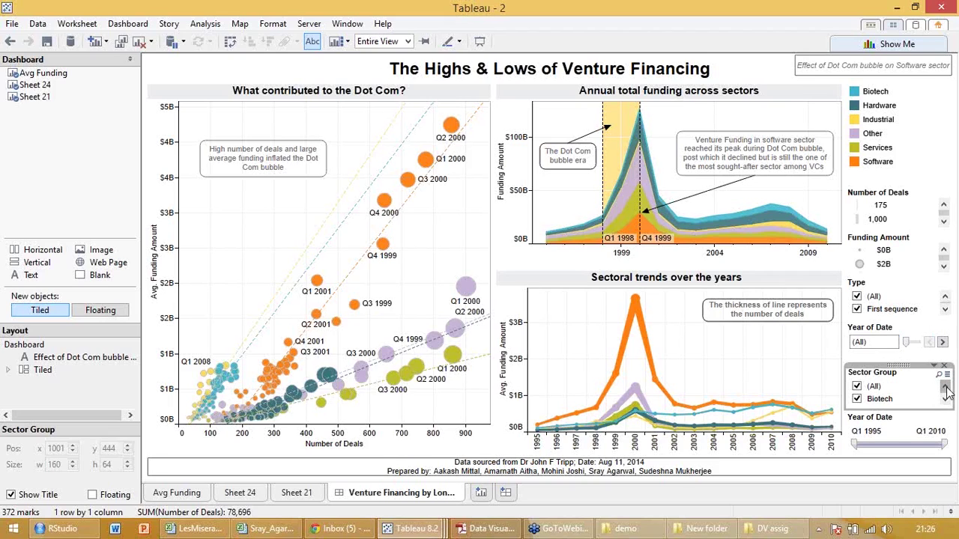
{"action": "left_click", "coordinate": [856, 387]}
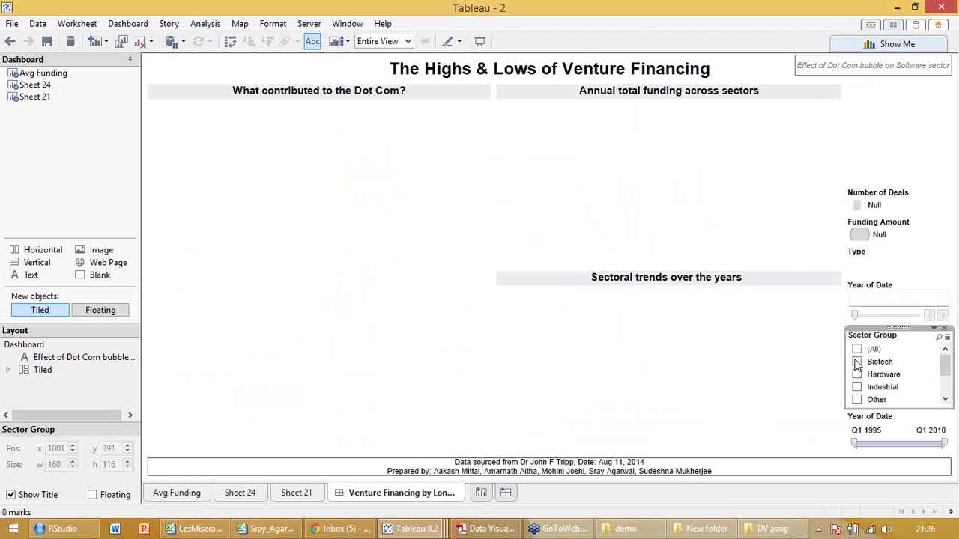
{"action": "left_click", "coordinate": [857, 362]}
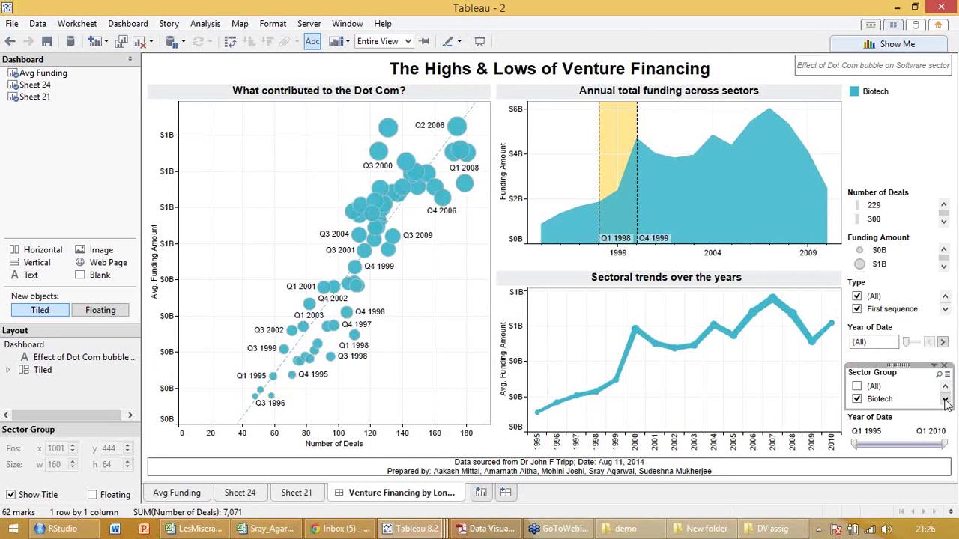
{"action": "scroll", "coordinate": [874, 386], "scroll_direction": "down", "scroll_amount": 1}
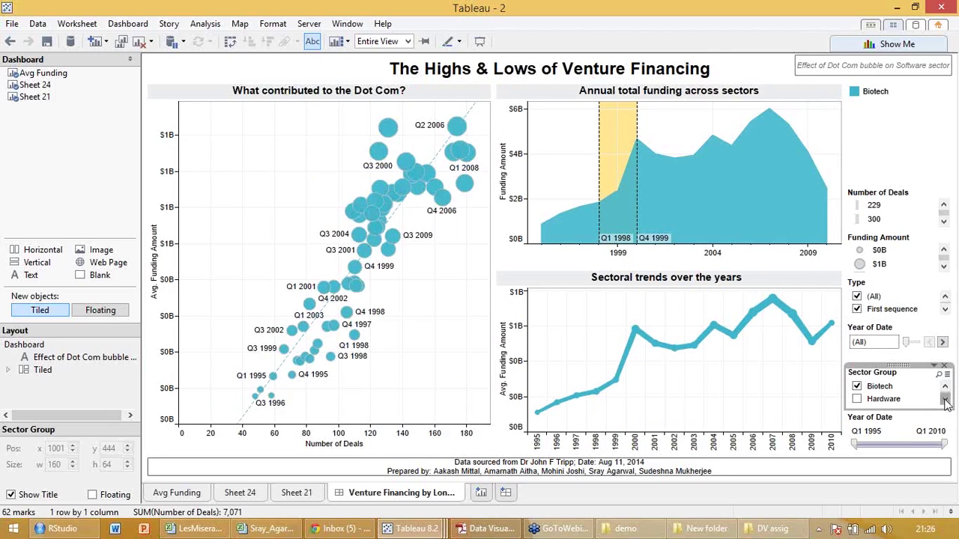
Switch the Sector Group filter from Biotech to Software only
{"action": "left_click", "coordinate": [879, 386]}
{"action": "left_click", "coordinate": [945, 399]}
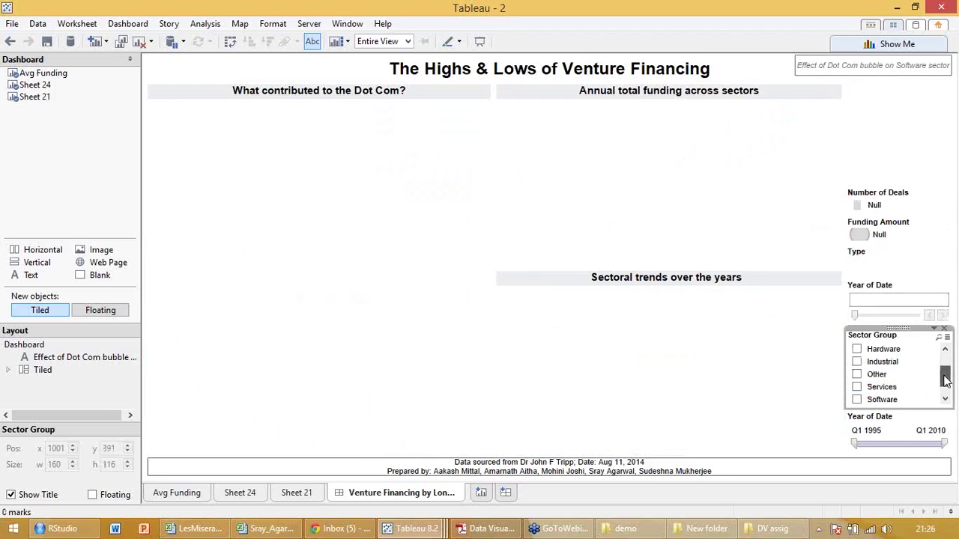
{"action": "left_click", "coordinate": [945, 399]}
{"action": "left_click", "coordinate": [856, 386]}
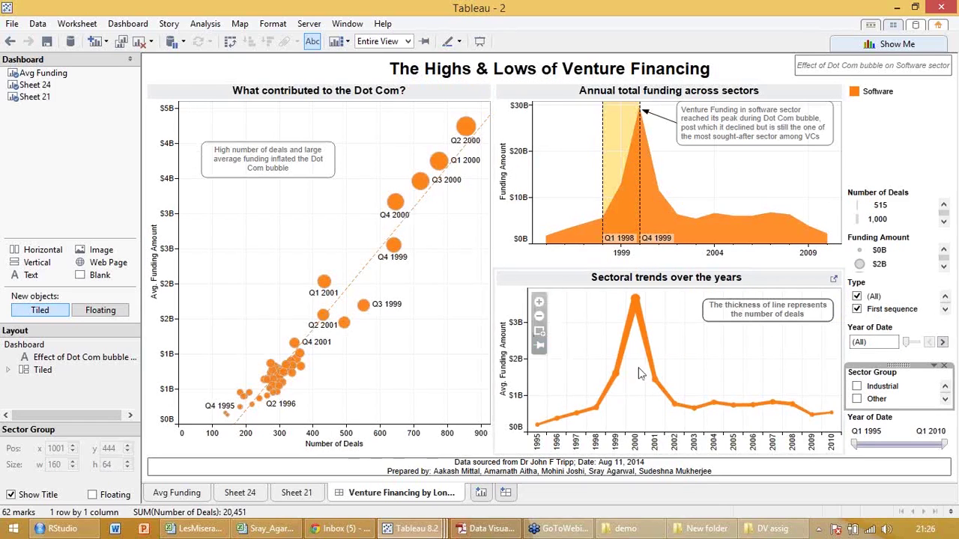
Try a Q2 2000 date start, restore 1995–2010, and re-select all sector groups
{"action": "left_click", "coordinate": [860, 445]}
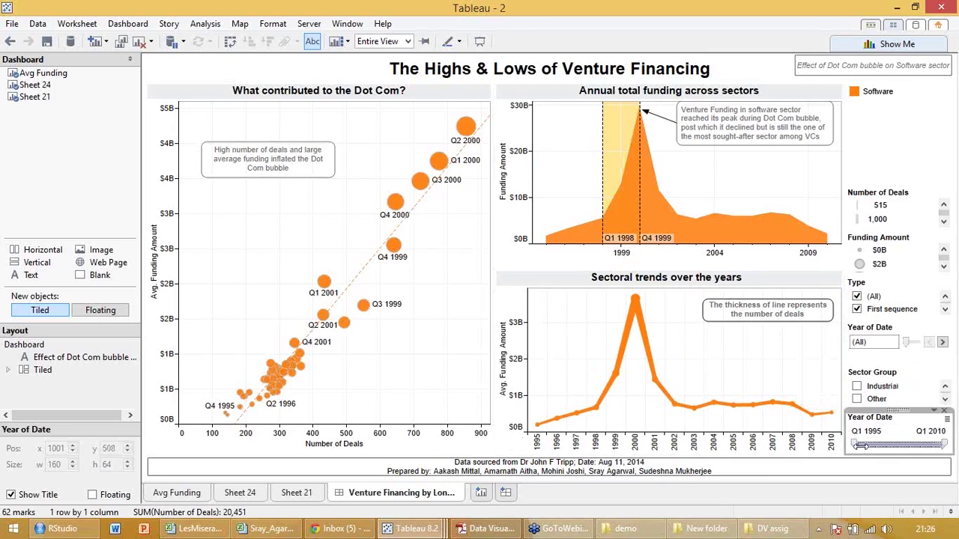
{"action": "left_click_drag", "start_coordinate": [860, 445], "coordinate": [883, 446]}
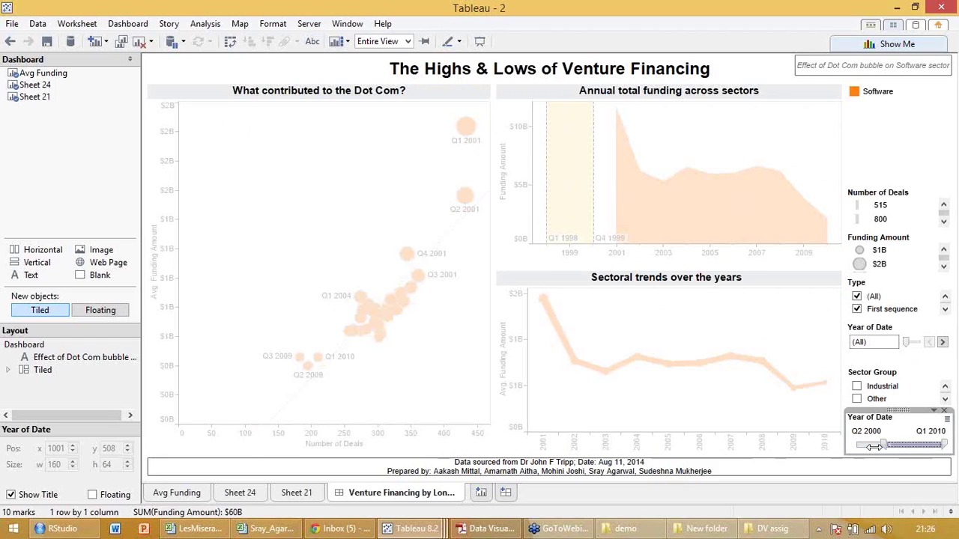
{"action": "left_click", "coordinate": [945, 391]}
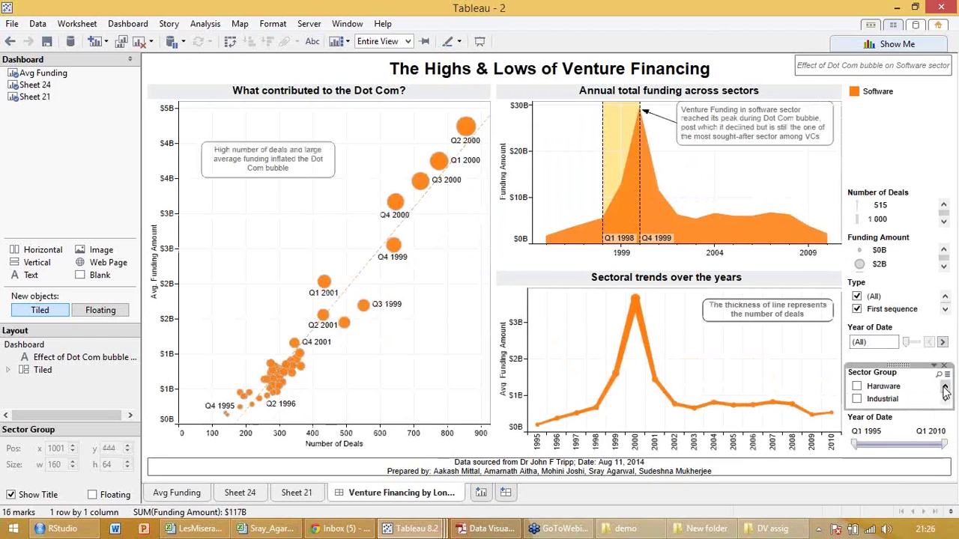
{"action": "left_click", "coordinate": [945, 390]}
{"action": "left_click", "coordinate": [944, 388]}
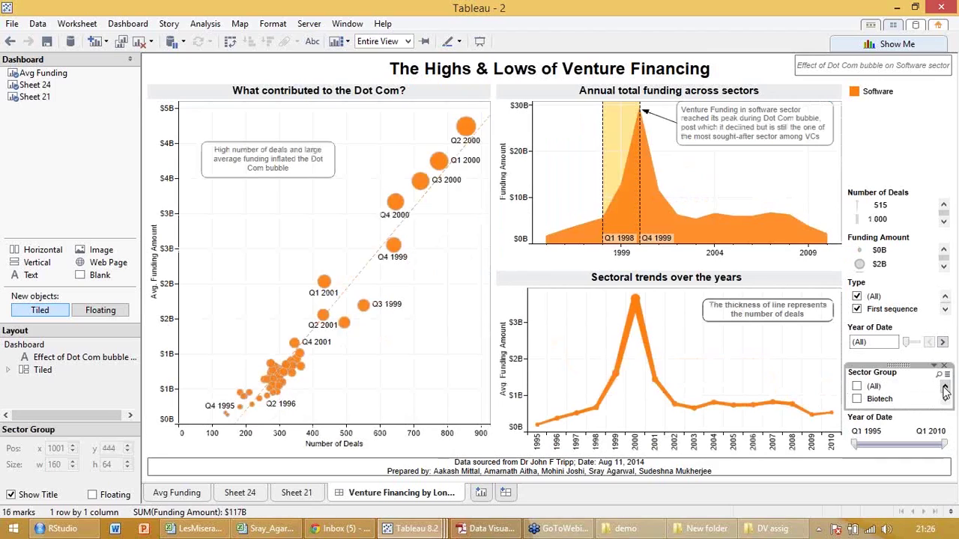
{"action": "left_click", "coordinate": [857, 385]}
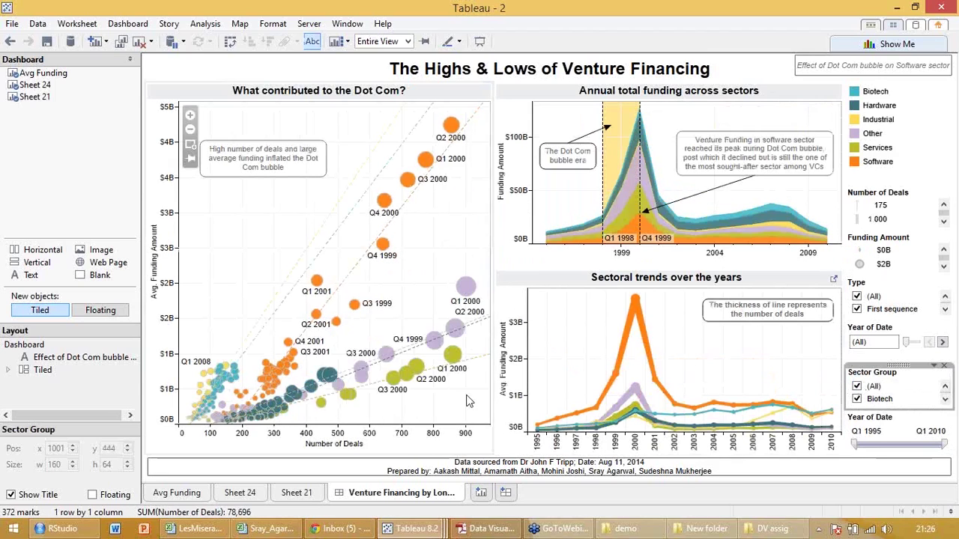
{"action": "left_click", "coordinate": [286, 497]}
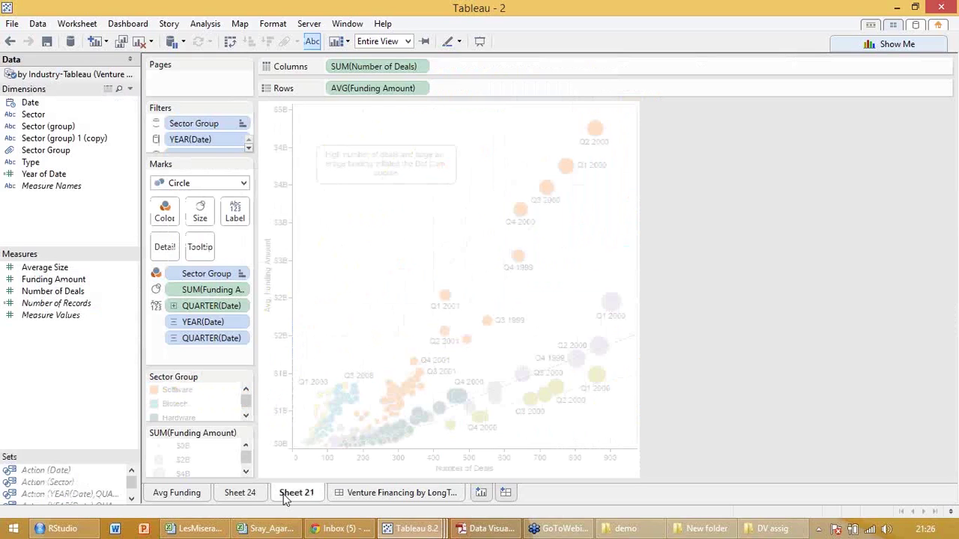
Put YEAR(Date) on Pages for Sheet 21 and play the years through to 2010
{"action": "left_click", "coordinate": [245, 497]}
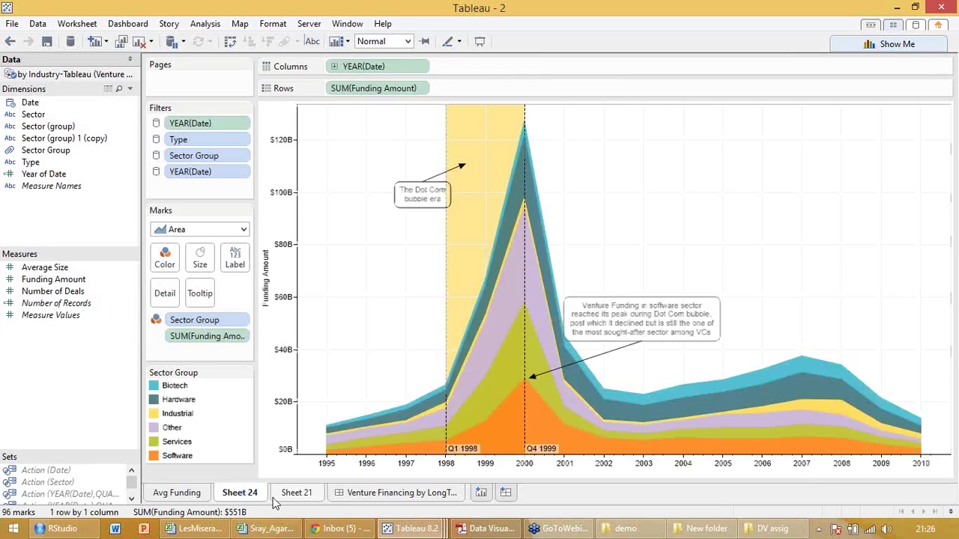
{"action": "left_click", "coordinate": [296, 493]}
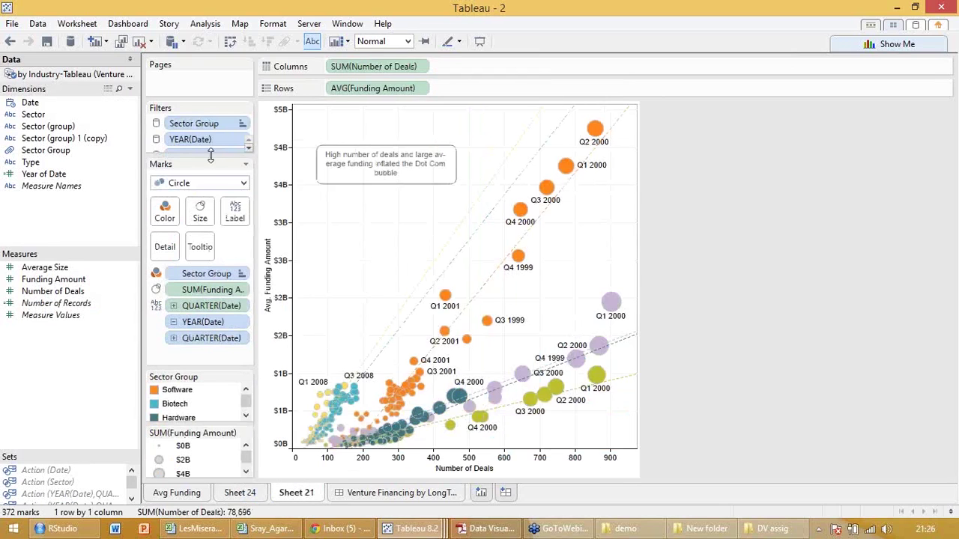
{"action": "left_click_drag", "start_coordinate": [203, 139], "coordinate": [195, 90]}
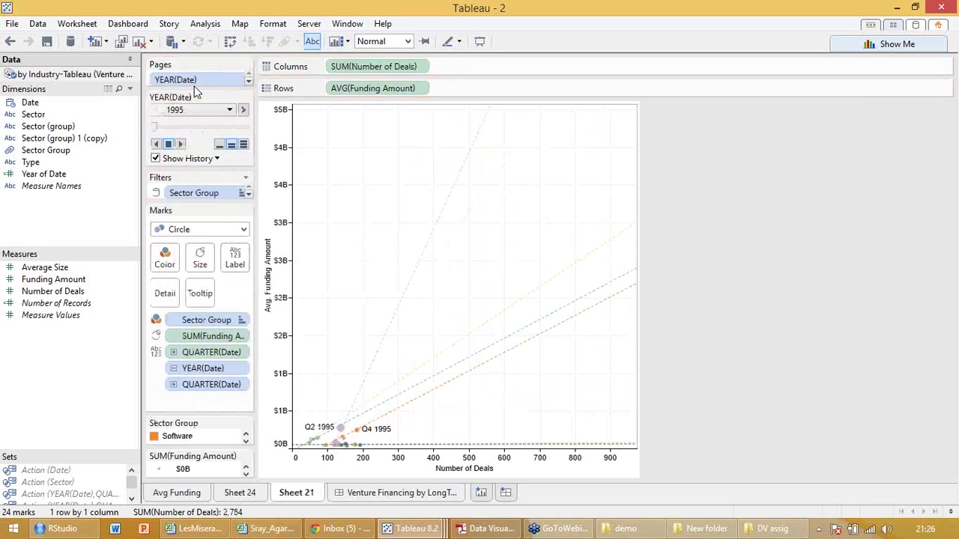
{"action": "left_click", "coordinate": [181, 144]}
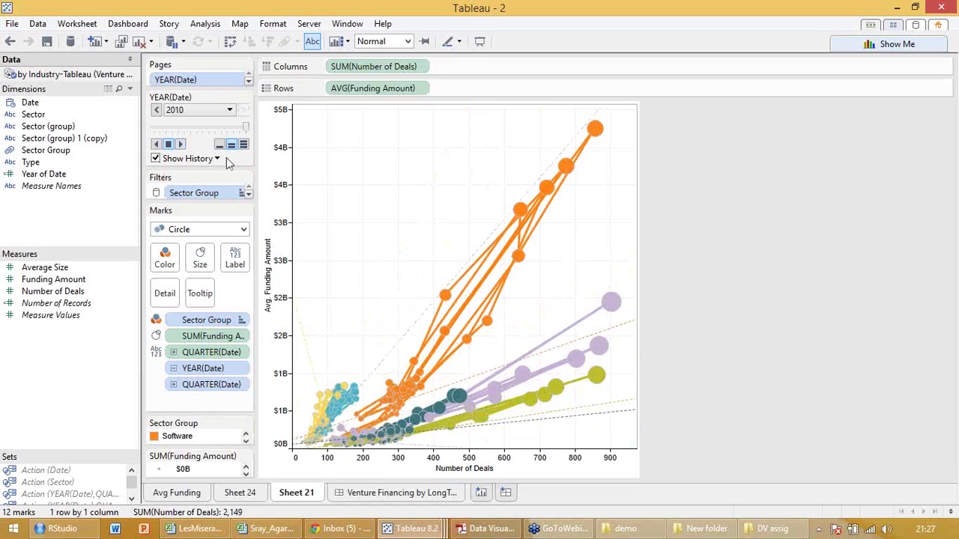
{"action": "left_click_drag", "start_coordinate": [226, 213], "coordinate": [228, 223]}
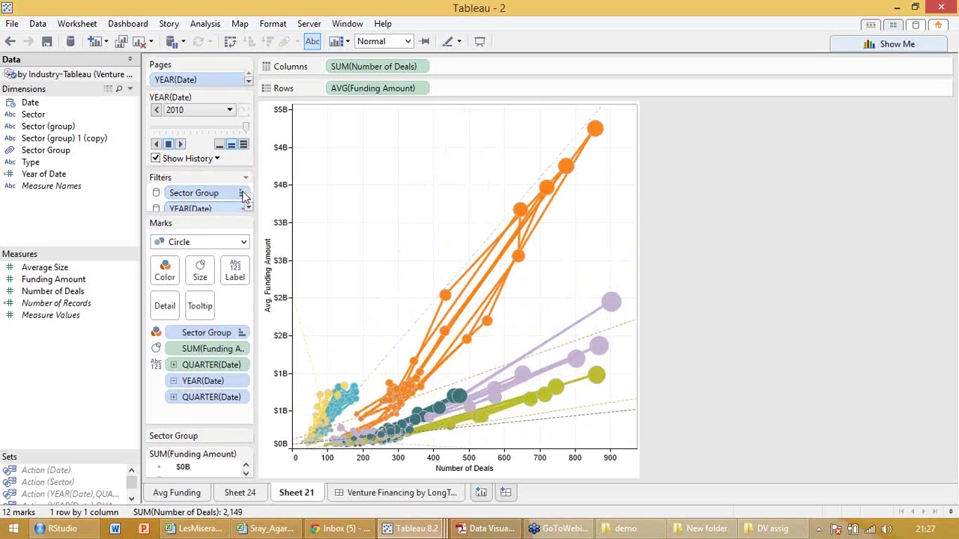
Add a Sector Group quick filter, keep only Software, and replay the years forward and back
{"action": "right_click", "coordinate": [244, 196]}
{"action": "key", "text": "Escape"}
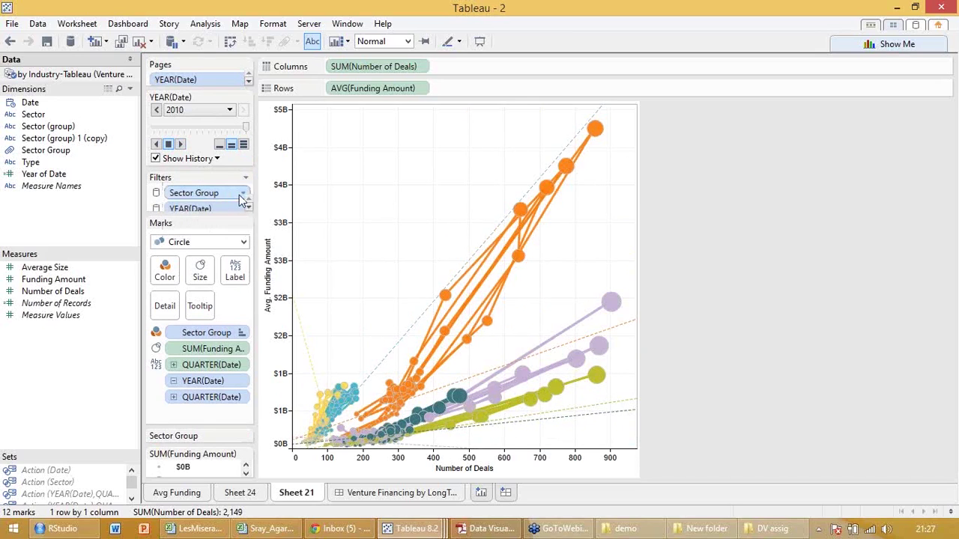
{"action": "left_click", "coordinate": [242, 195]}
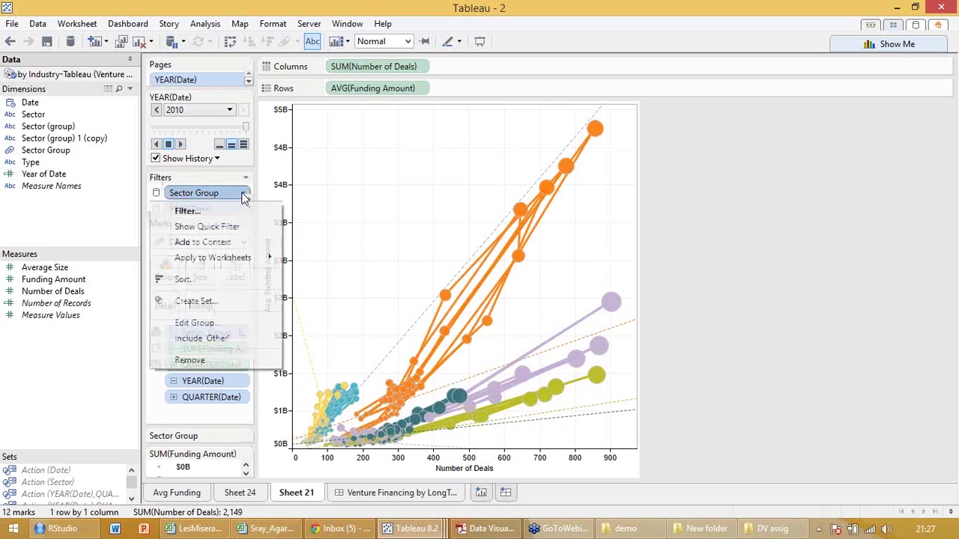
{"action": "left_click", "coordinate": [247, 227]}
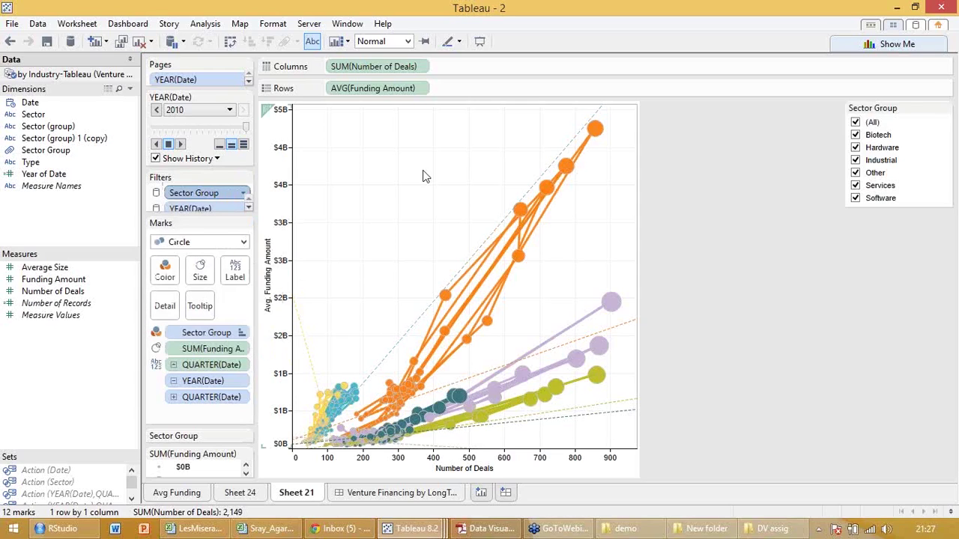
{"action": "left_click", "coordinate": [855, 122]}
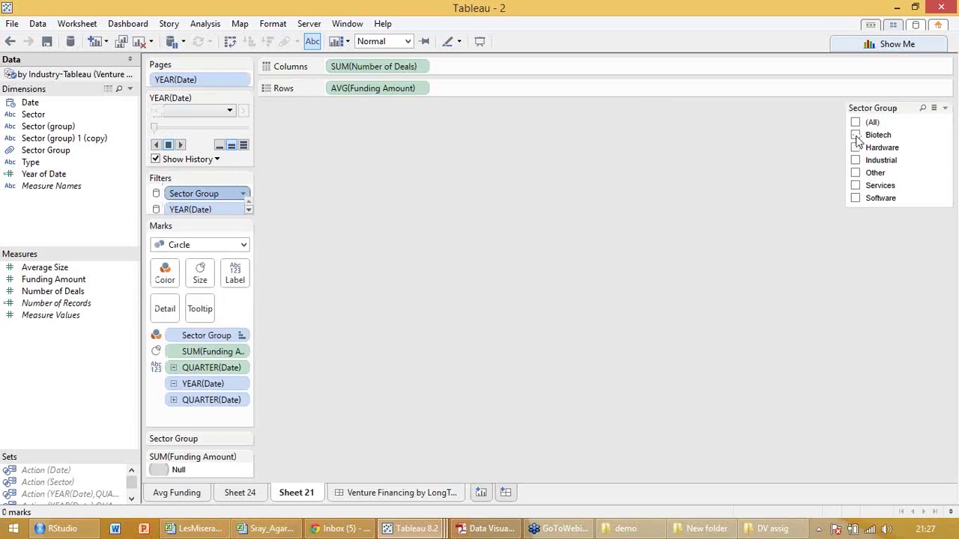
{"action": "left_click", "coordinate": [855, 199]}
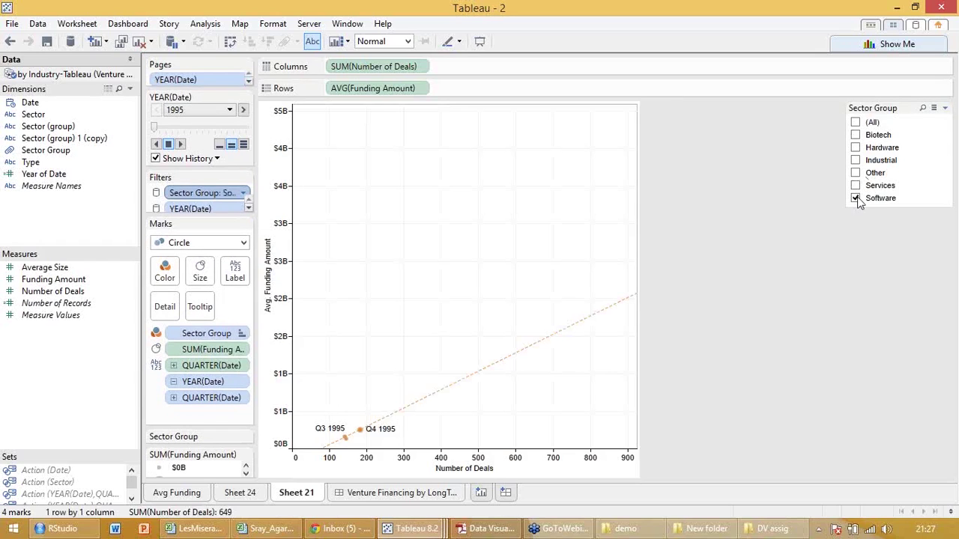
{"action": "left_click", "coordinate": [180, 145]}
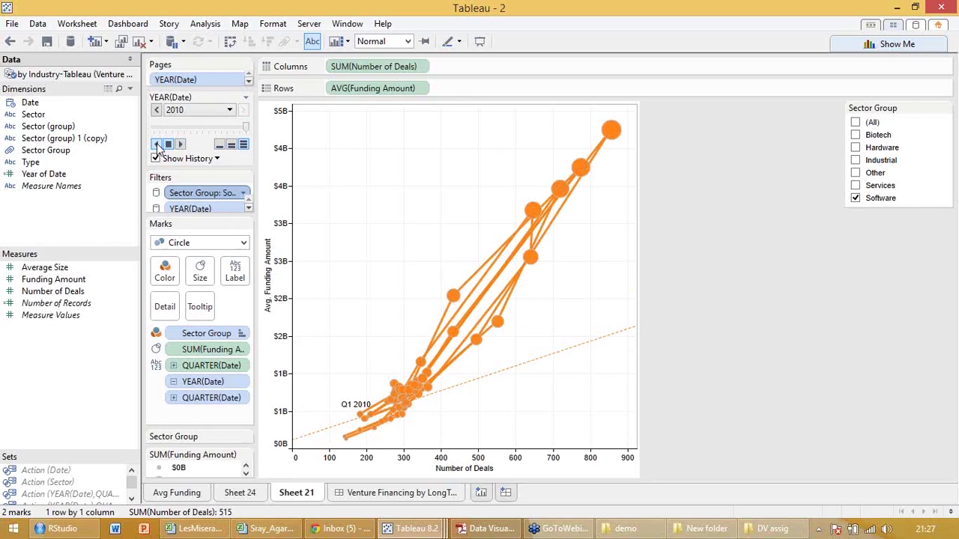
{"action": "left_click", "coordinate": [157, 144]}
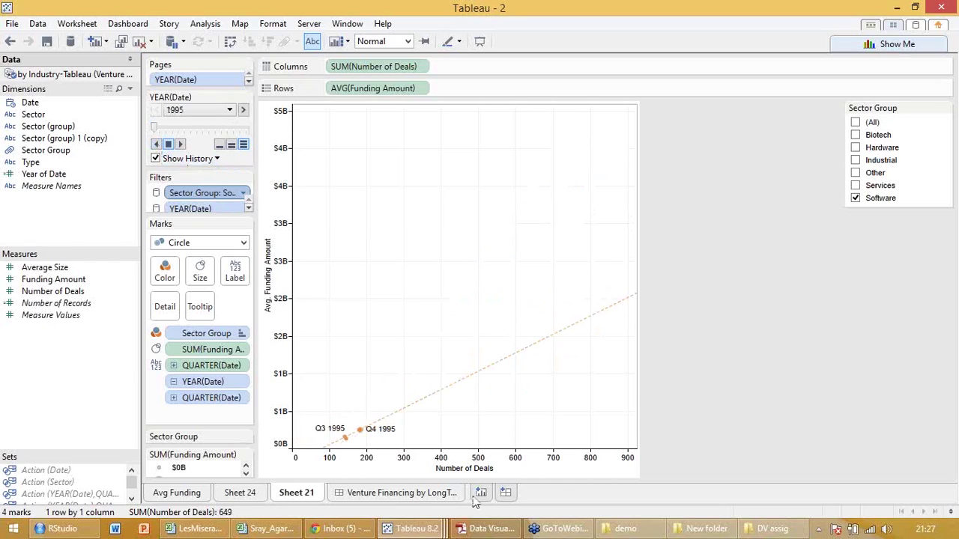
Close the Tableau - 1 workbook, saving its changes
{"action": "left_click", "coordinate": [433, 493]}
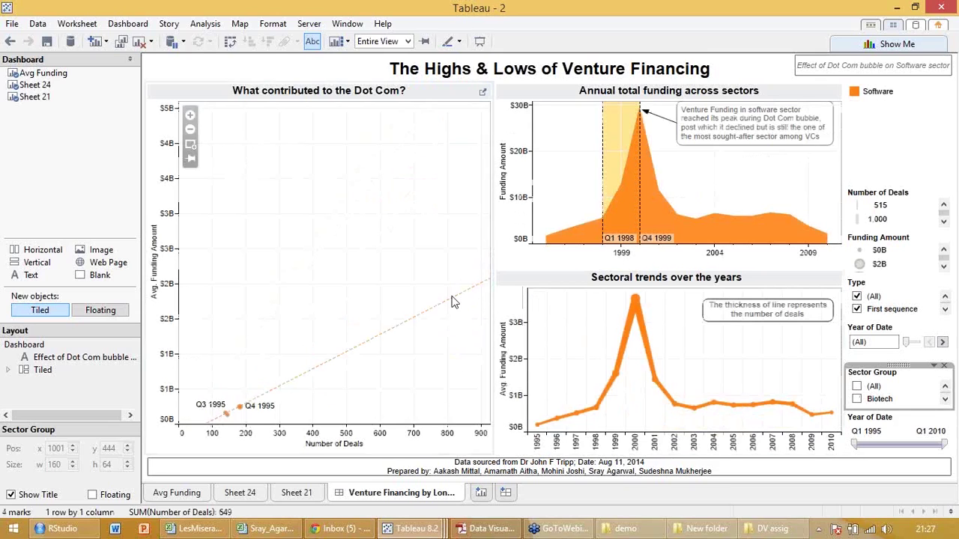
{"action": "mouse_move", "coordinate": [422, 529]}
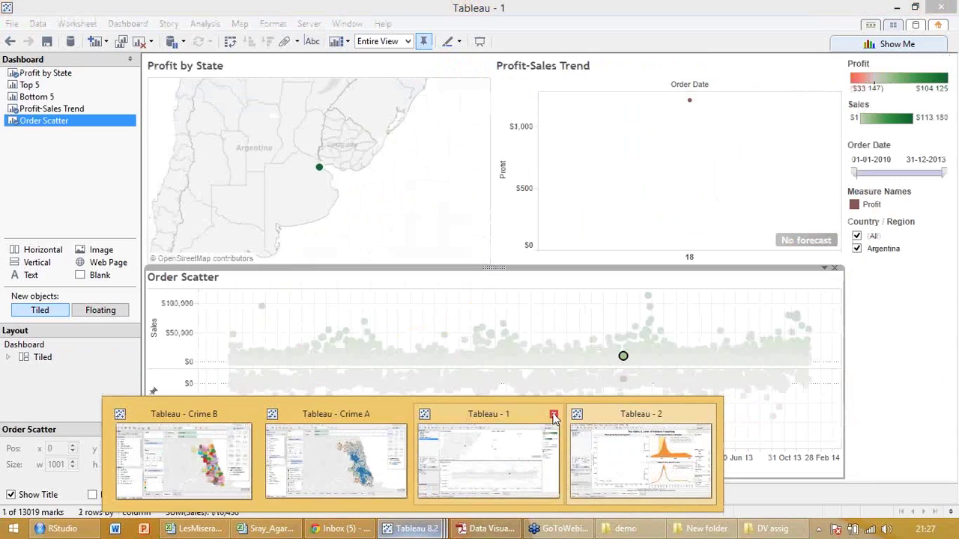
{"action": "left_click", "coordinate": [553, 416]}
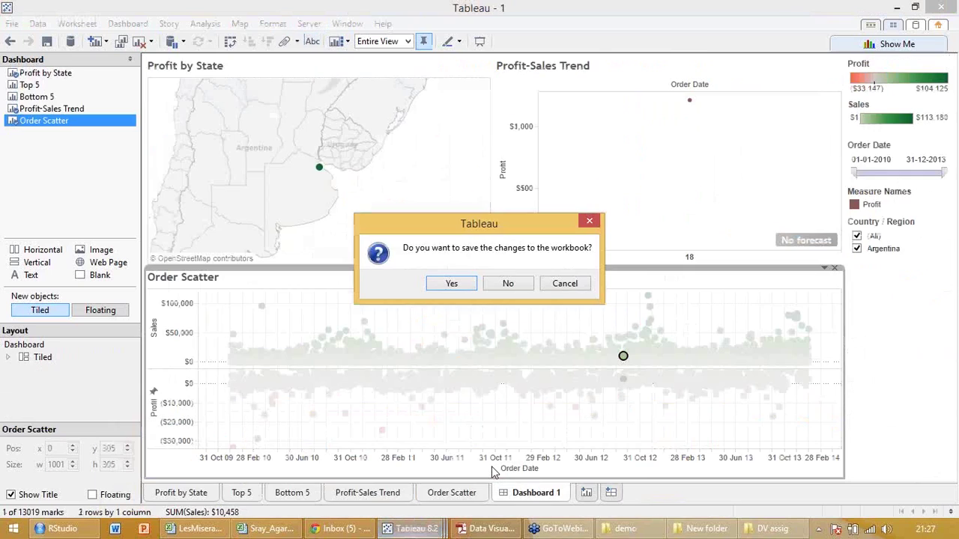
{"action": "left_click", "coordinate": [465, 285]}
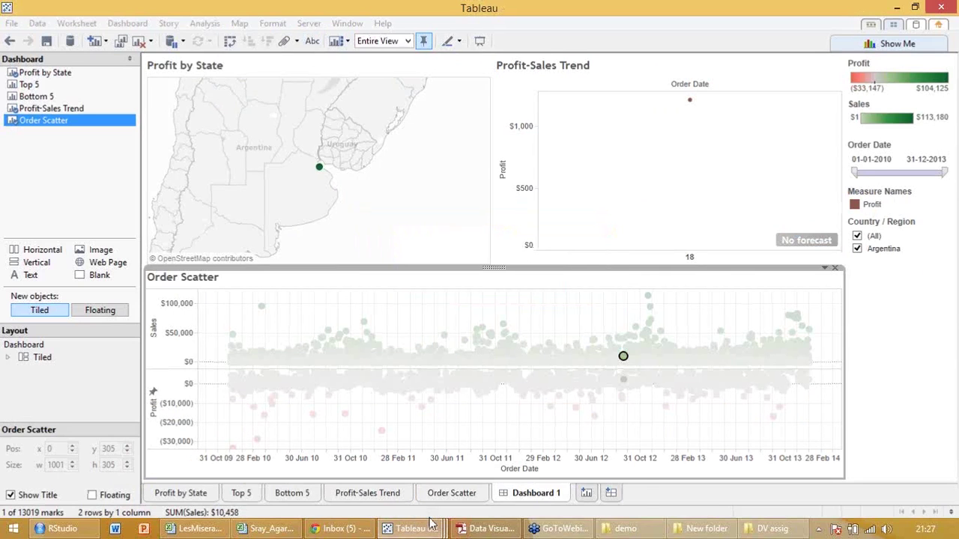
Close the Tableau - 2 venture financing workbook without saving
{"action": "mouse_move", "coordinate": [424, 533]}
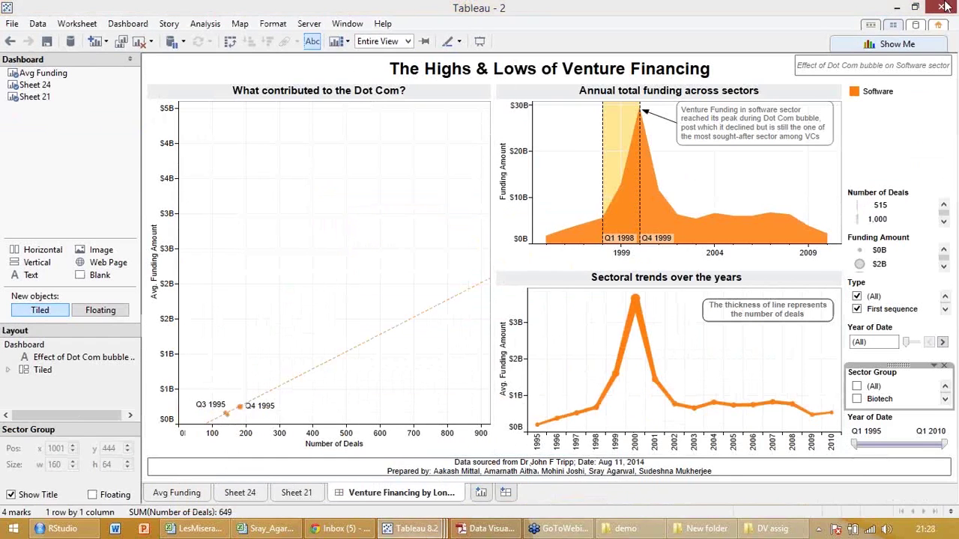
{"action": "left_click", "coordinate": [942, 6]}
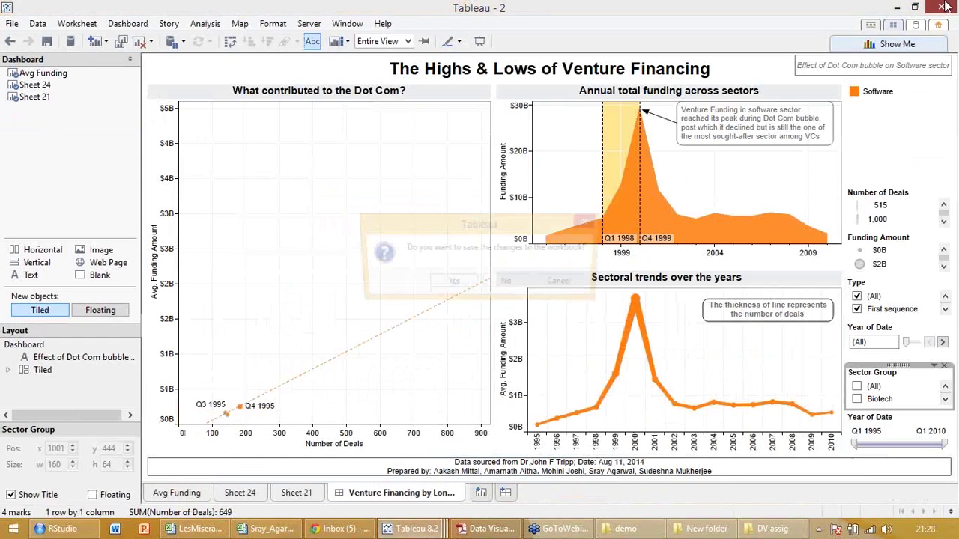
{"action": "left_click", "coordinate": [492, 284]}
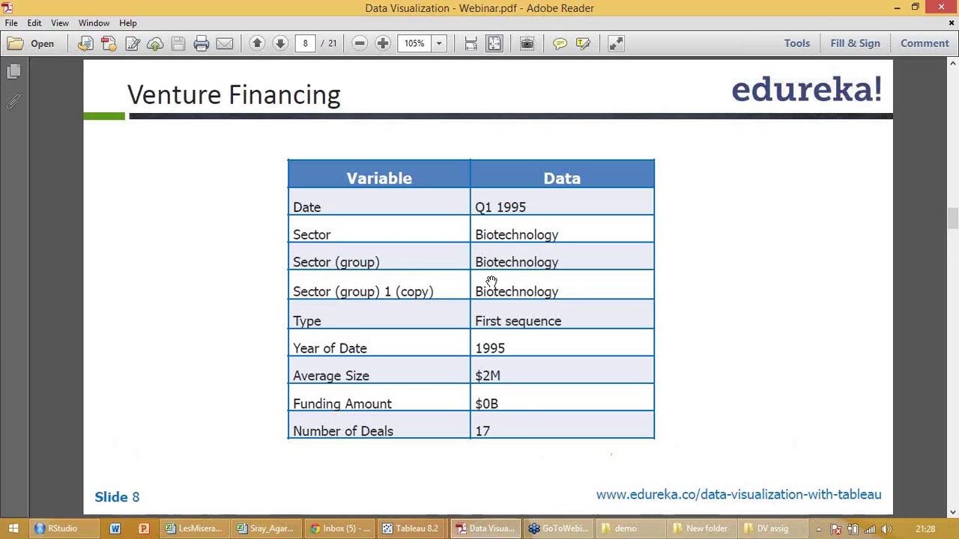
Scroll the webinar PDF from page 8 to the page 12 Sales Dashboard slide
{"action": "scroll", "coordinate": [613, 438], "scroll_direction": "down", "scroll_amount": 2}
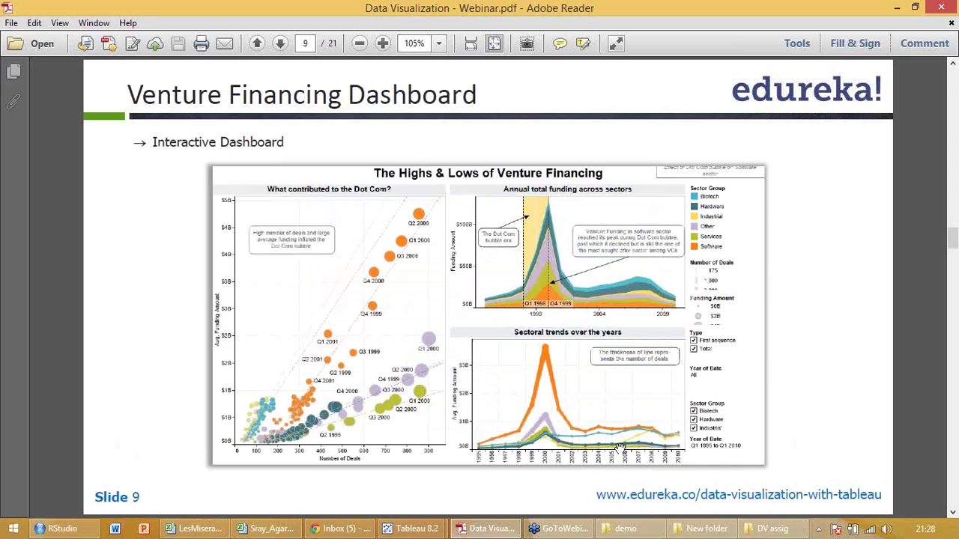
{"action": "scroll", "coordinate": [170, 271], "scroll_direction": "down", "scroll_amount": 2}
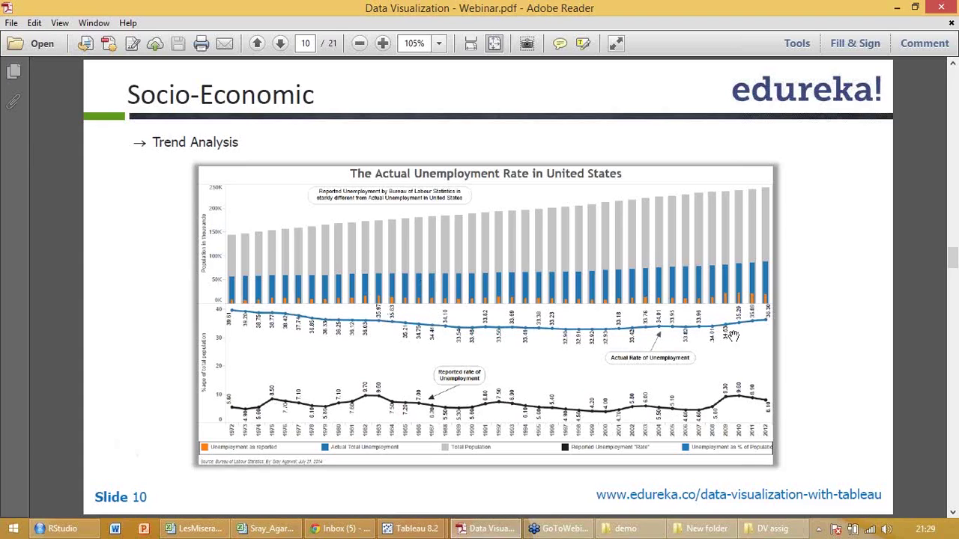
{"action": "scroll", "coordinate": [396, 412], "scroll_direction": "down", "scroll_amount": 1}
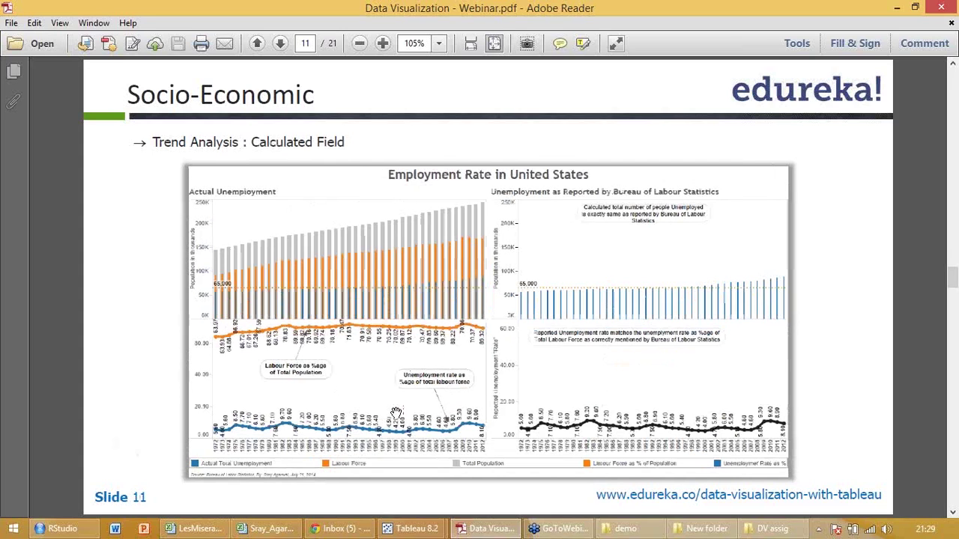
{"action": "scroll", "coordinate": [396, 412], "scroll_direction": "down", "scroll_amount": 1}
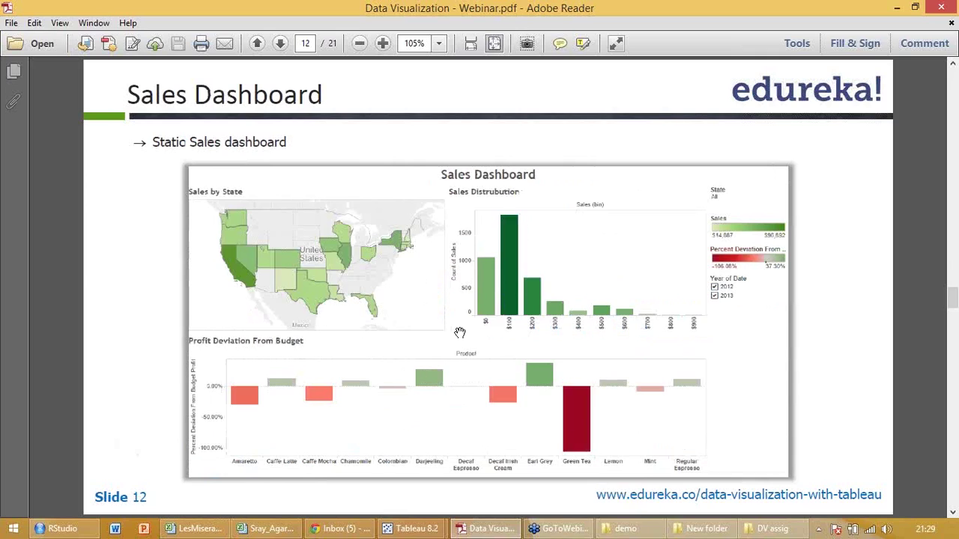
Switch from the DV assig window to the demo folder and open workbook '4'
{"action": "left_click", "coordinate": [776, 530]}
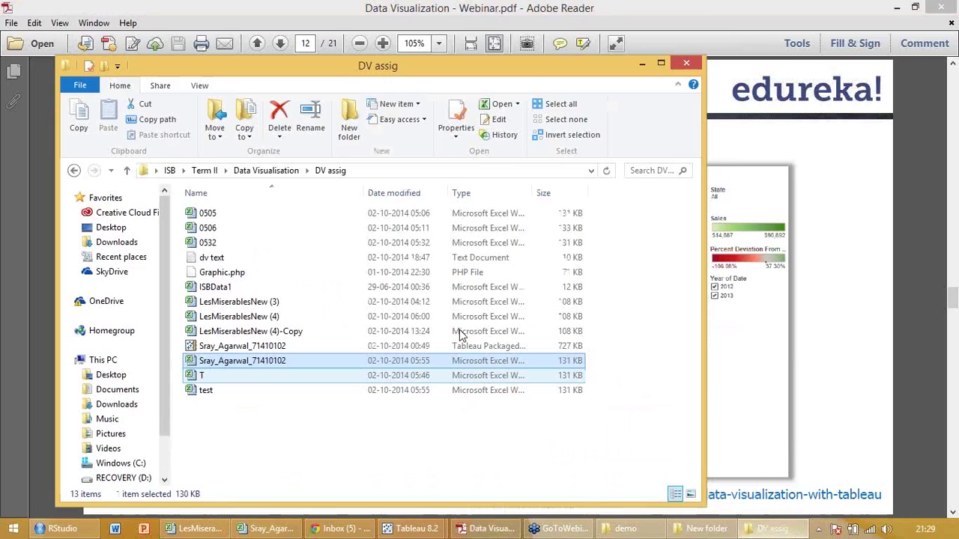
{"action": "left_click", "coordinate": [734, 535]}
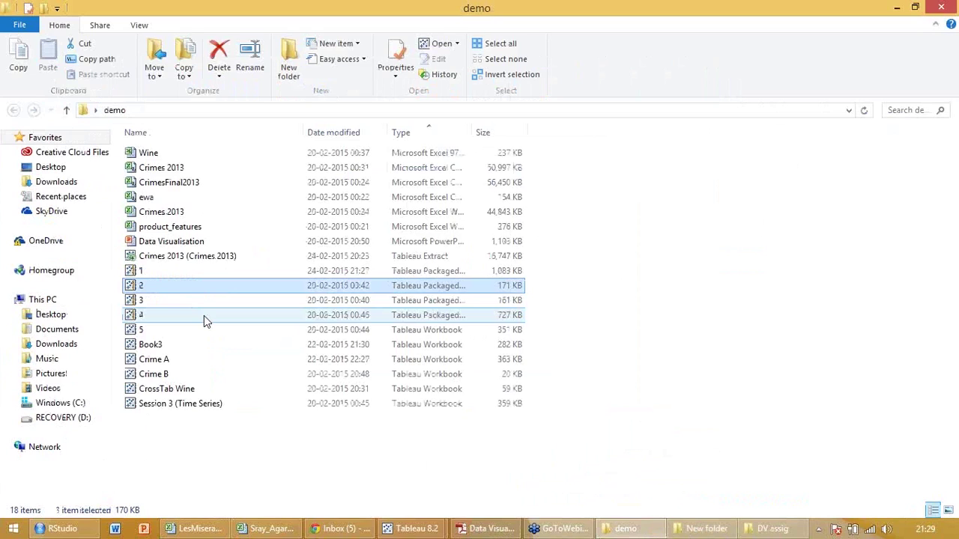
{"action": "double_click", "coordinate": [203, 315]}
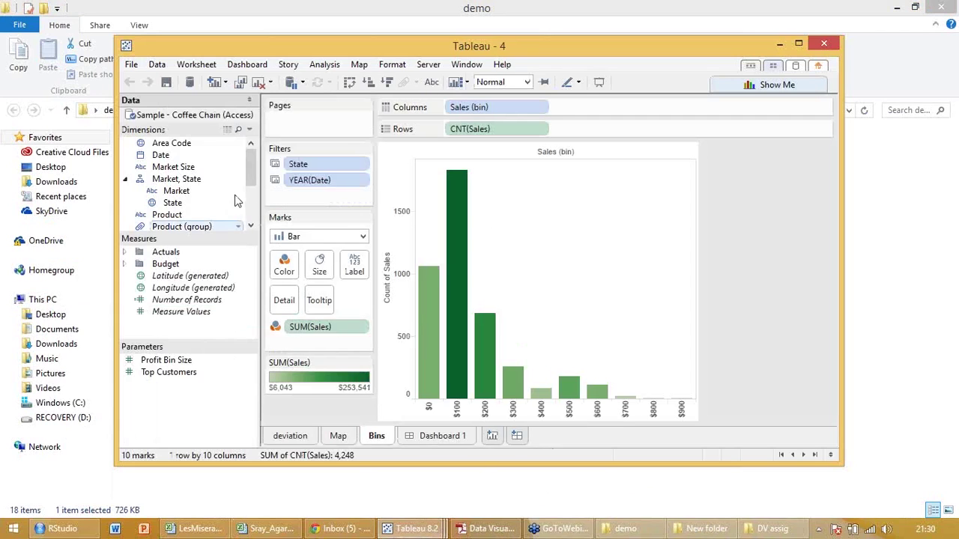
Go from the Map sheet to the deviation sheet and maximize the Tableau window
{"action": "left_click", "coordinate": [338, 436]}
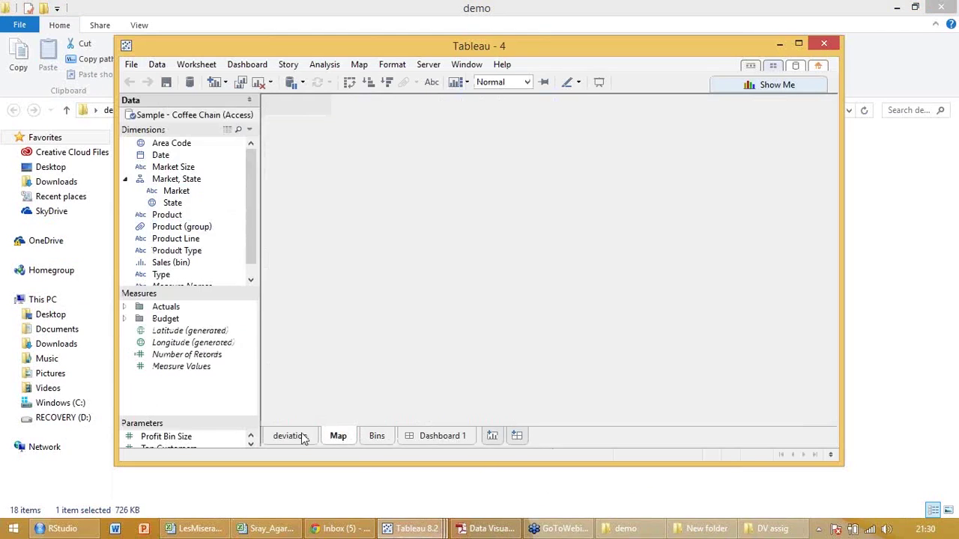
{"action": "left_click", "coordinate": [302, 437]}
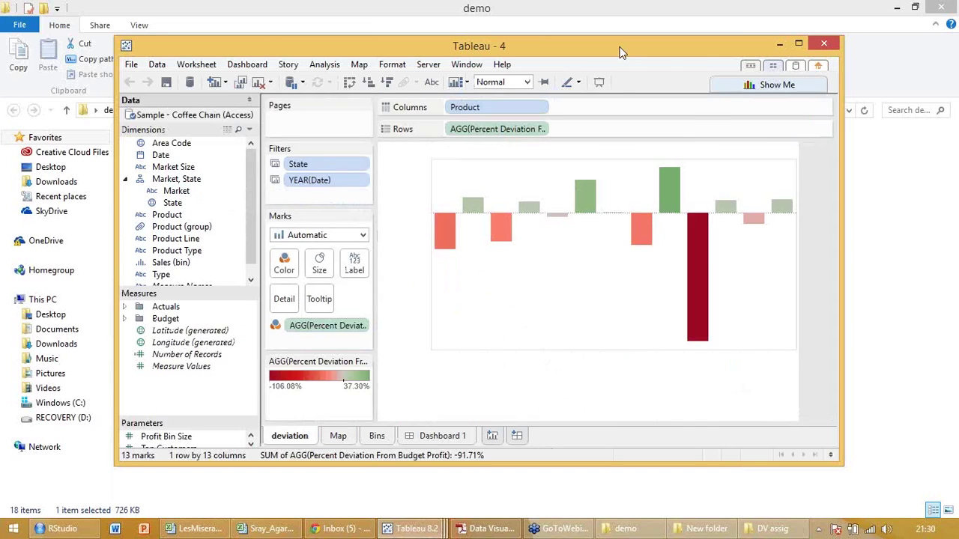
{"action": "double_click", "coordinate": [621, 46]}
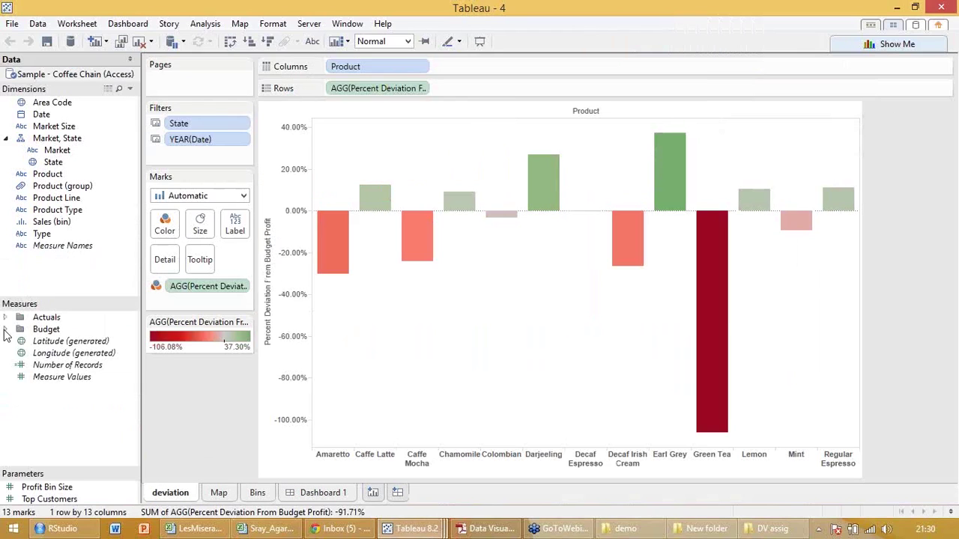
Expand the Actuals and Budget measure folders and bring up Percent Deviation's field options
{"action": "left_click", "coordinate": [5, 329]}
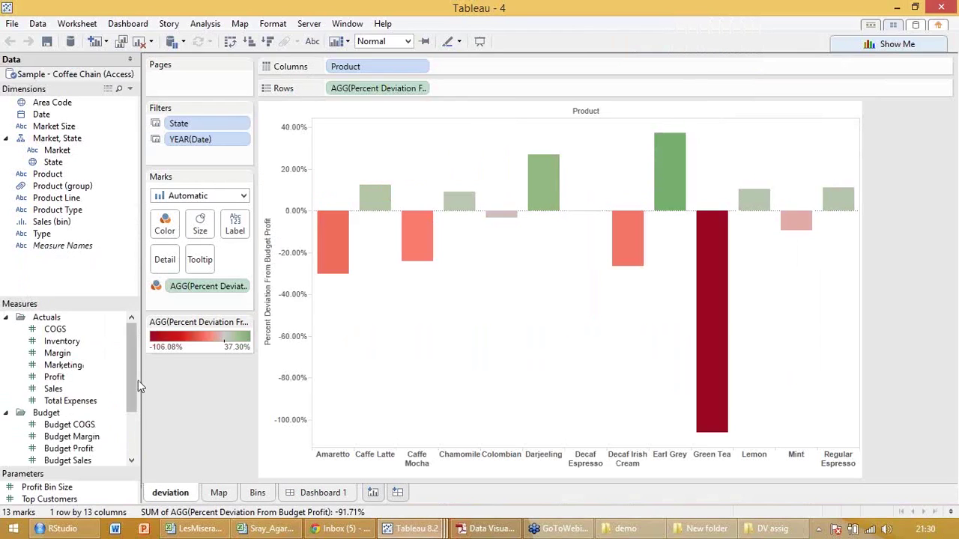
{"action": "left_click_drag", "start_coordinate": [131, 379], "coordinate": [132, 425]}
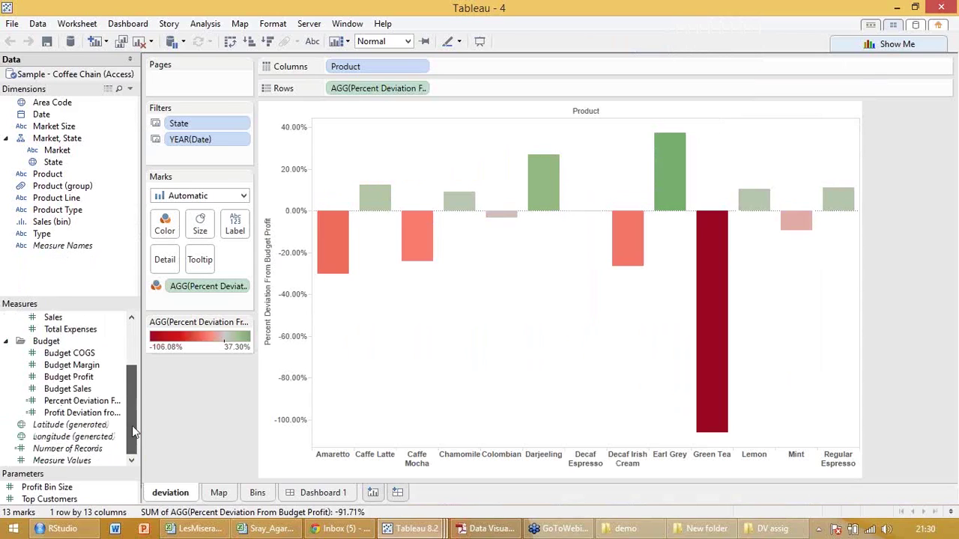
{"action": "left_click", "coordinate": [94, 405]}
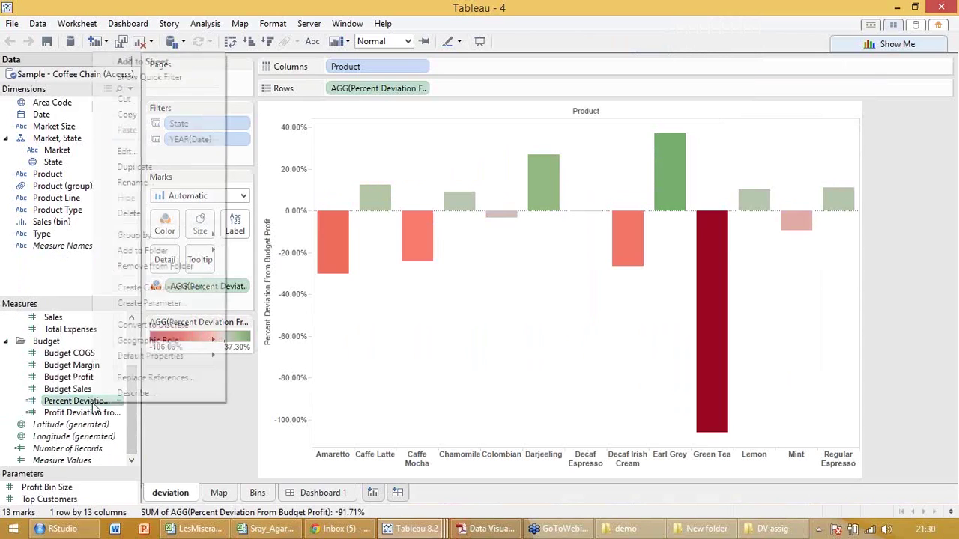
Dismiss the field options and close the Profit Deviation formula editor
{"action": "left_click", "coordinate": [93, 409]}
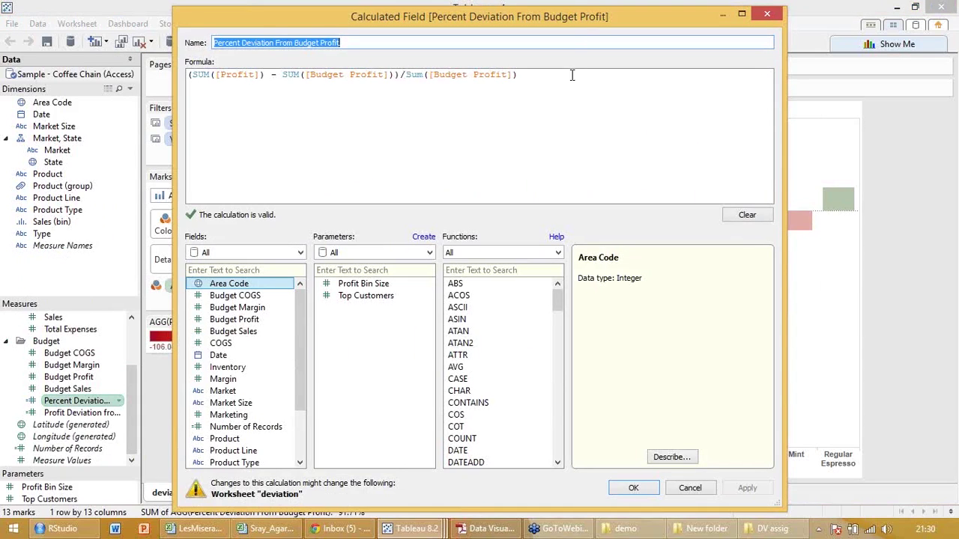
{"action": "left_click_drag", "start_coordinate": [545, 30], "coordinate": [380, 75]}
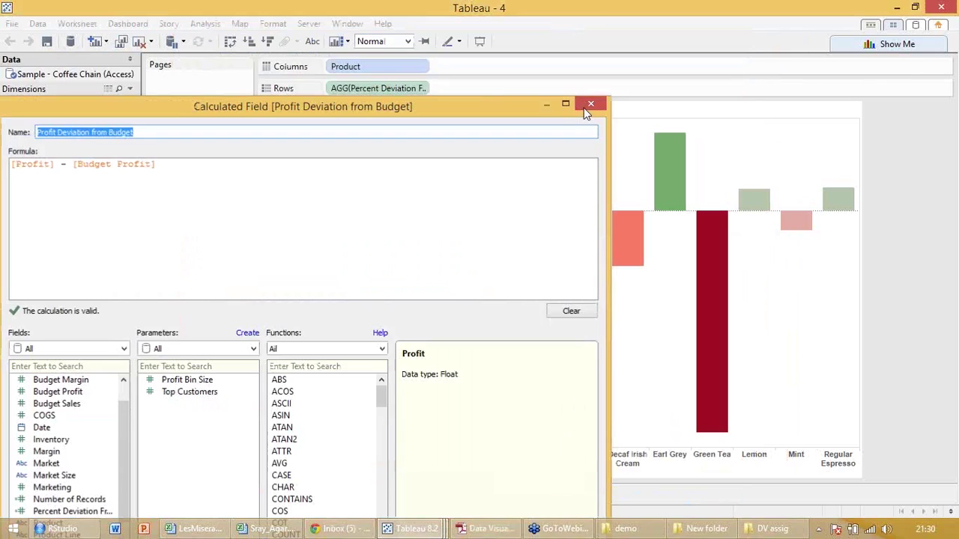
{"action": "left_click", "coordinate": [588, 107]}
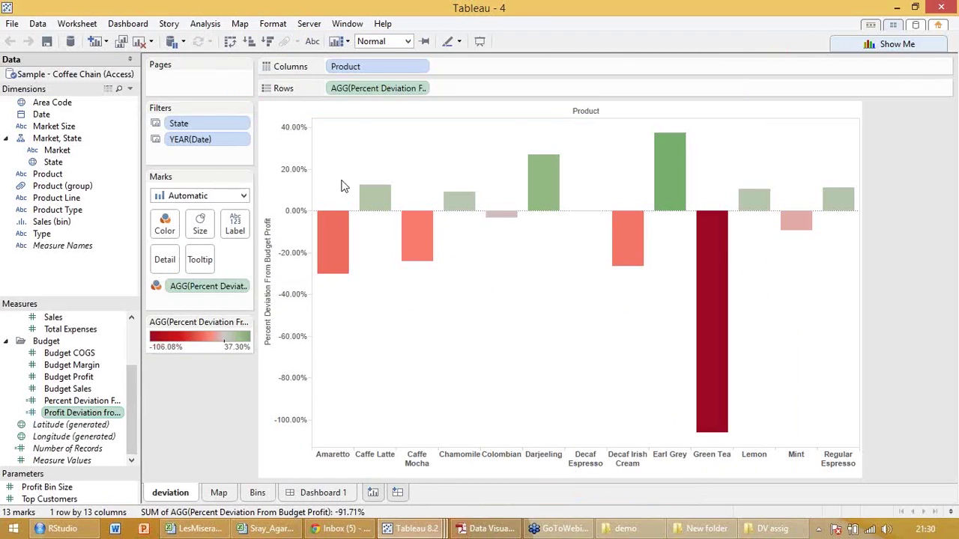
Start a new calculated field from the data pane, then cancel it without a formula
{"action": "right_click", "coordinate": [54, 267]}
{"action": "left_click", "coordinate": [95, 300]}
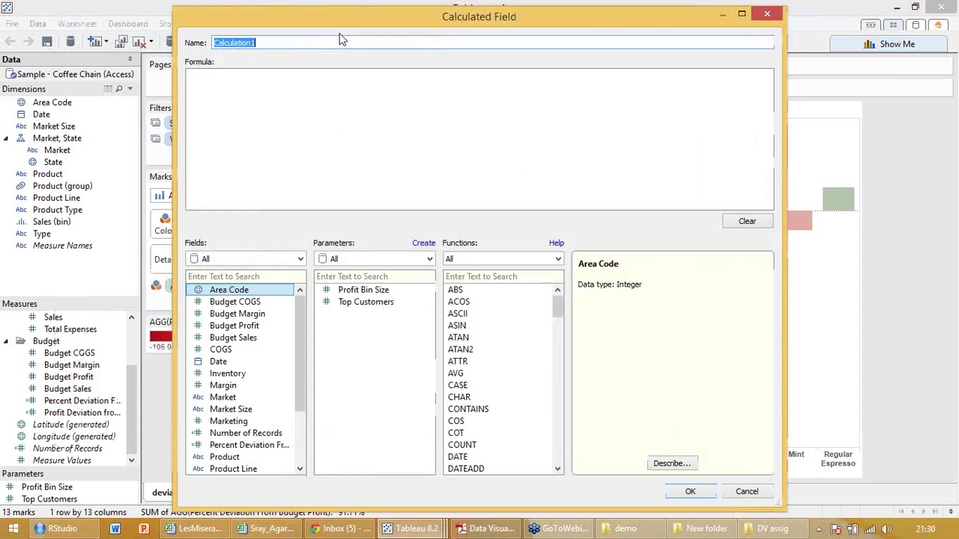
{"action": "left_click_drag", "start_coordinate": [597, 28], "coordinate": [556, 30]}
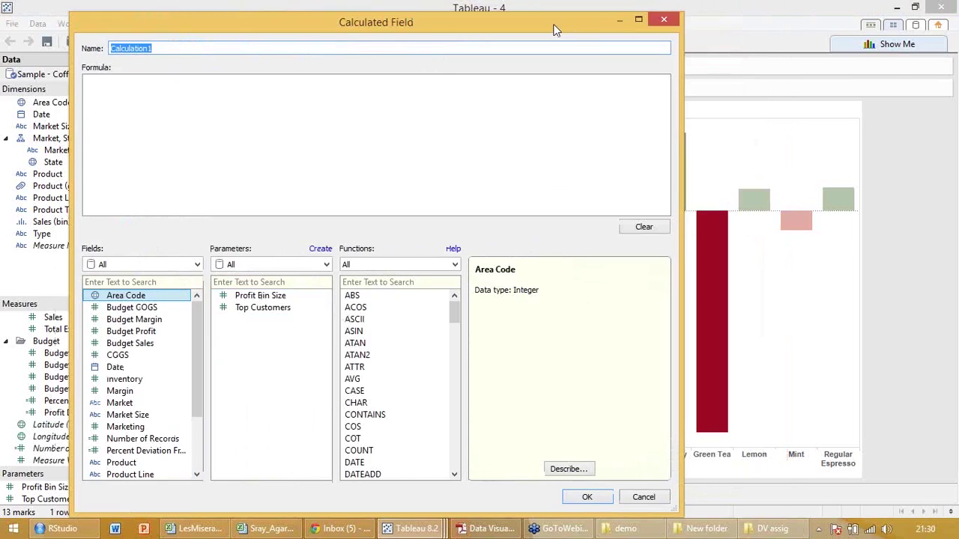
{"action": "left_click", "coordinate": [666, 24]}
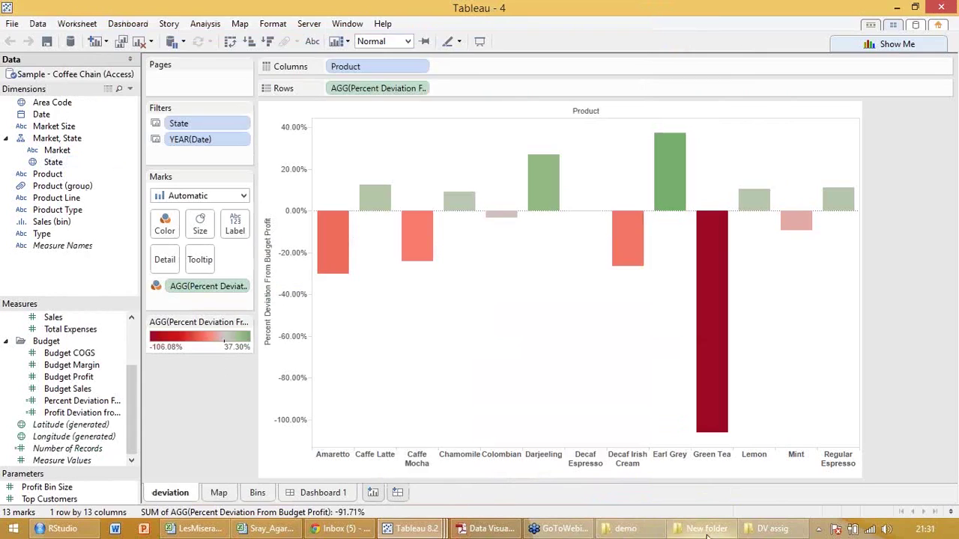
Bring the Data Visualization slides forward and scroll to slide 17, Case III: Basic Dashboard
{"action": "left_click", "coordinate": [494, 529]}
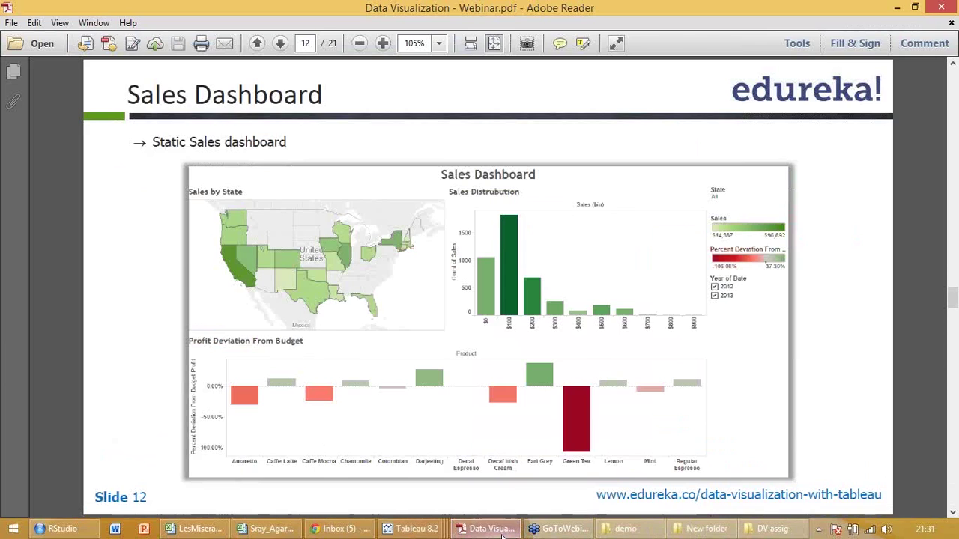
{"action": "scroll", "coordinate": [420, 356], "scroll_direction": "down", "scroll_amount": 2}
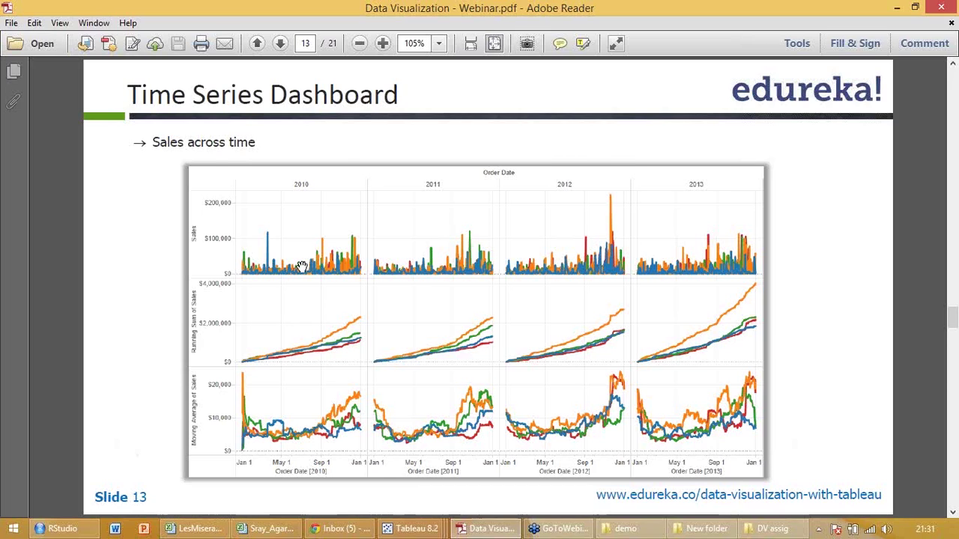
{"action": "scroll", "coordinate": [302, 267], "scroll_direction": "down", "scroll_amount": 2}
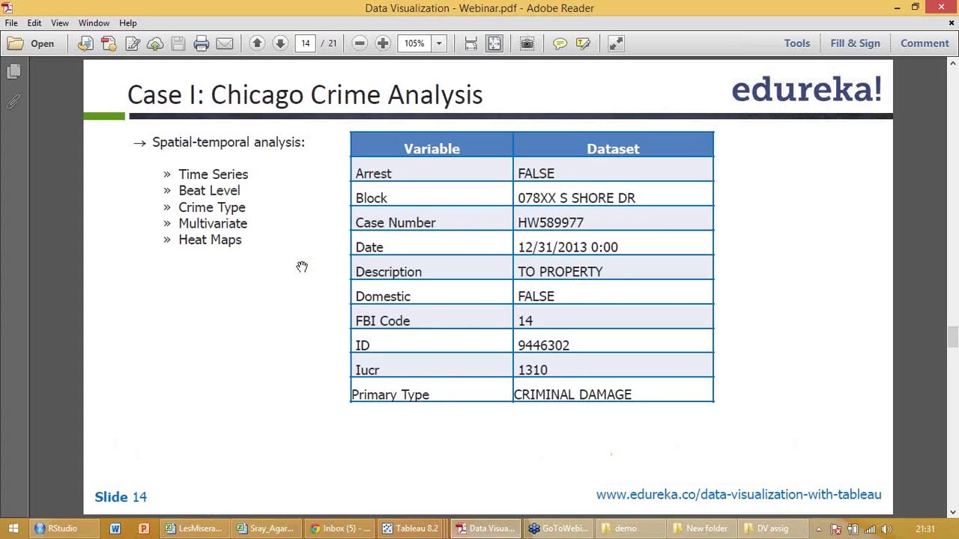
{"action": "scroll", "coordinate": [302, 267], "scroll_direction": "down", "scroll_amount": 2}
{"action": "scroll", "coordinate": [302, 267], "scroll_direction": "down", "scroll_amount": 3}
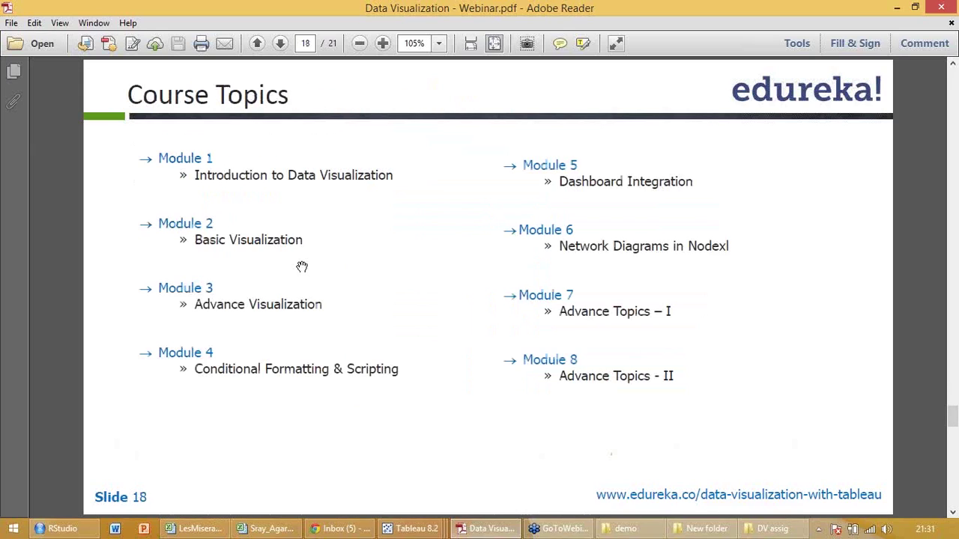
{"action": "scroll", "coordinate": [302, 267], "scroll_direction": "up", "scroll_amount": 1}
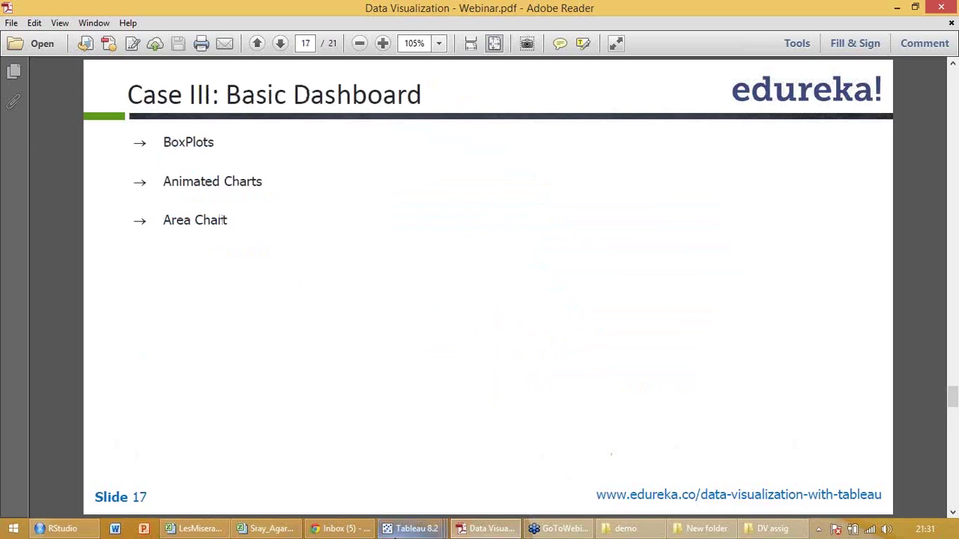
Look at Crime B's Sheet 2 and Sheet 1, then switch to the Crime A workbook
{"action": "mouse_move", "coordinate": [395, 533]}
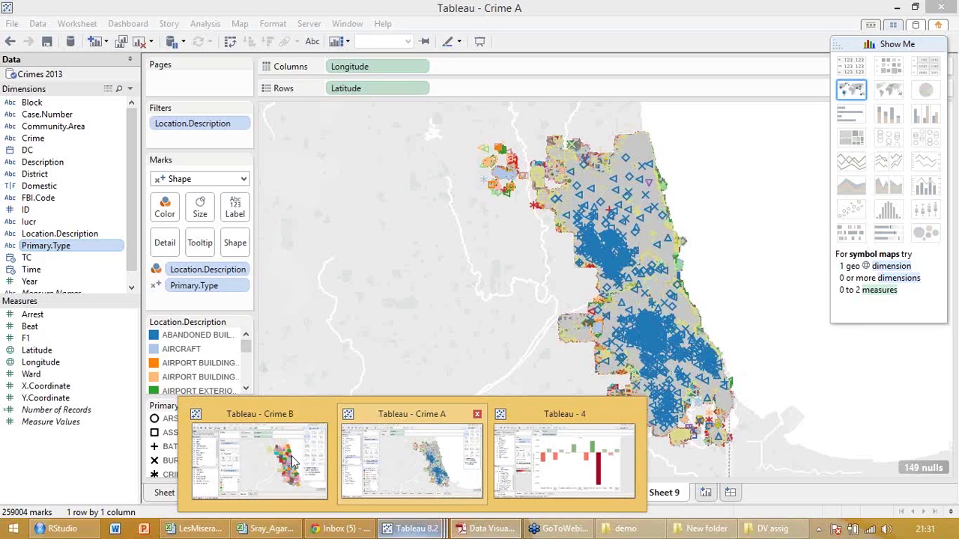
{"action": "left_click", "coordinate": [294, 463]}
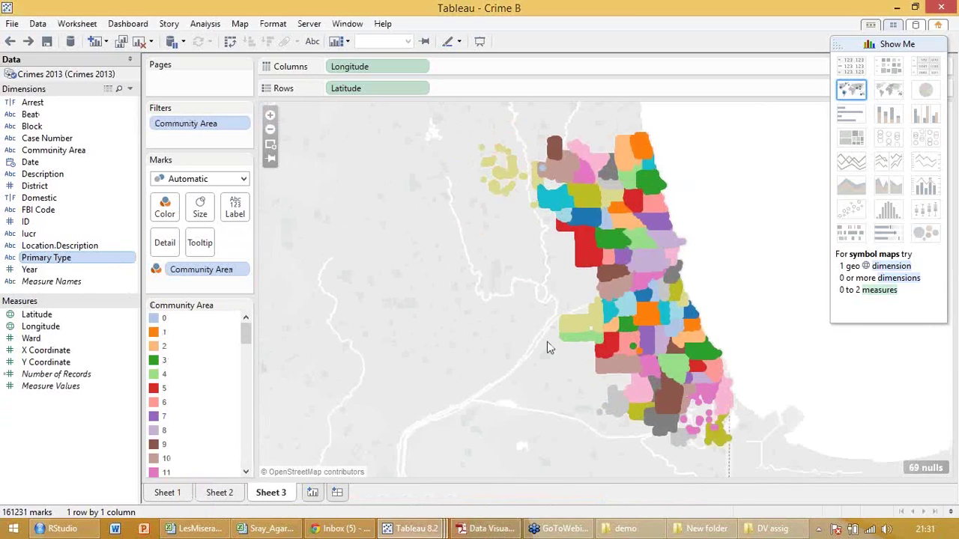
{"action": "left_click", "coordinate": [236, 494]}
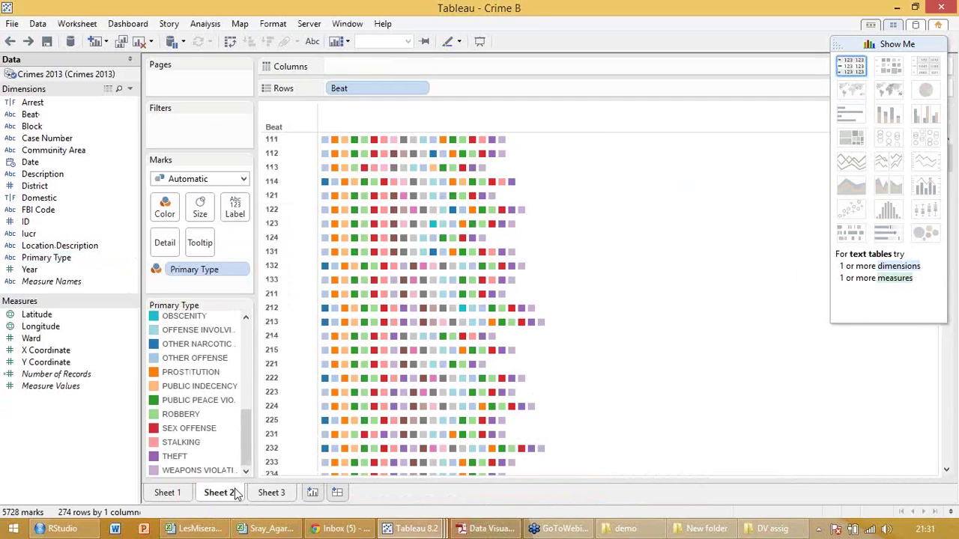
{"action": "key", "text": "ctrl+Page_Up"}
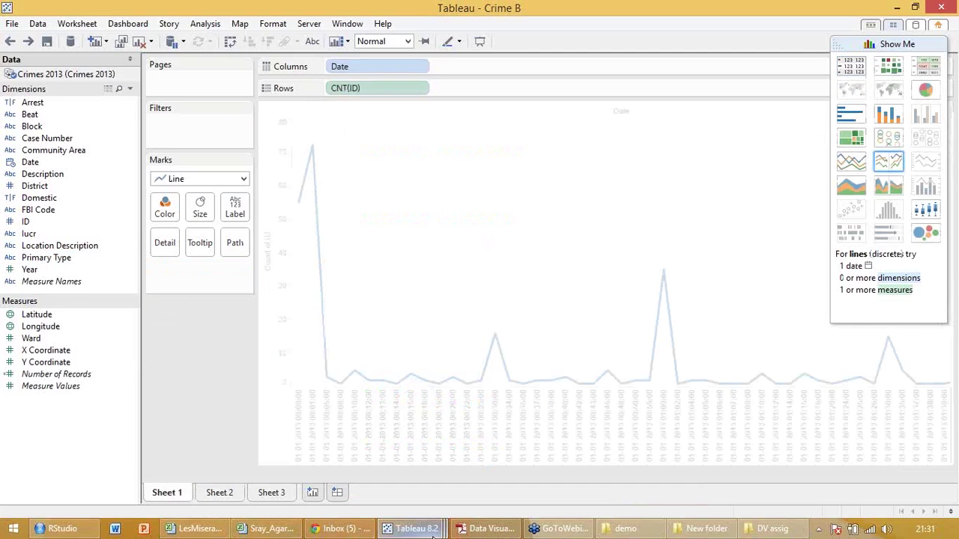
{"action": "left_click", "coordinate": [432, 532]}
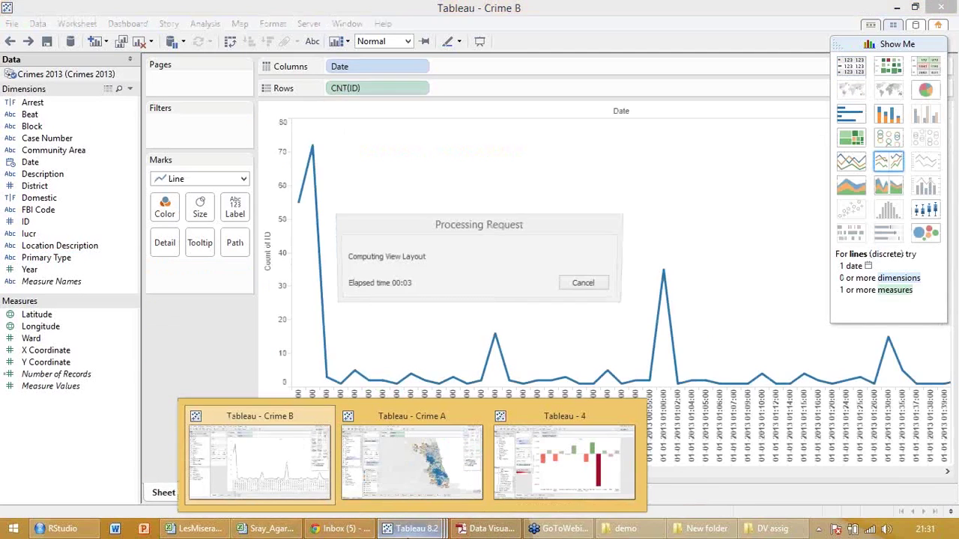
{"action": "left_click", "coordinate": [412, 457]}
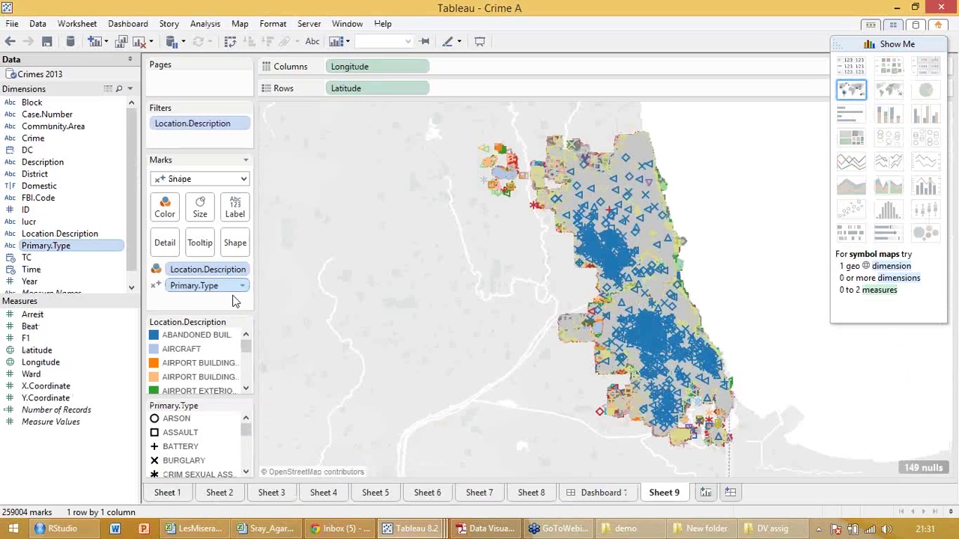
Swap Location.Description for Primary.Type on Color and exclude ASSAULT from the Chicago map
{"action": "left_click_drag", "start_coordinate": [212, 285], "coordinate": [83, 479]}
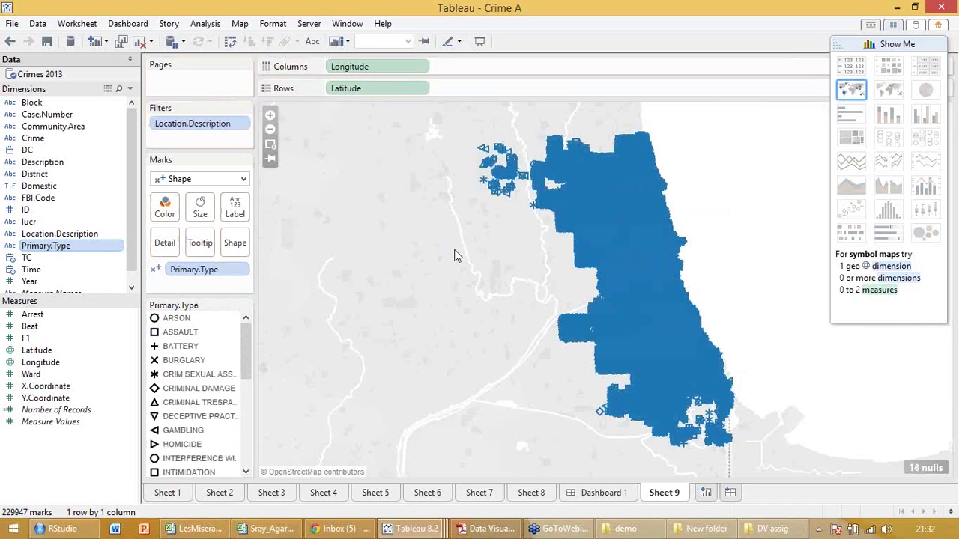
{"action": "left_click_drag", "start_coordinate": [191, 274], "coordinate": [165, 211]}
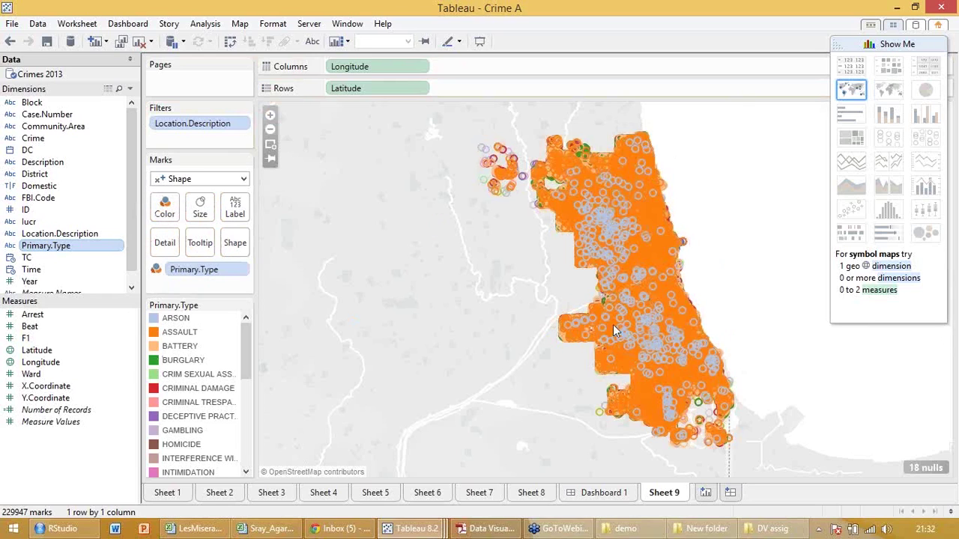
{"action": "left_click", "coordinate": [190, 334]}
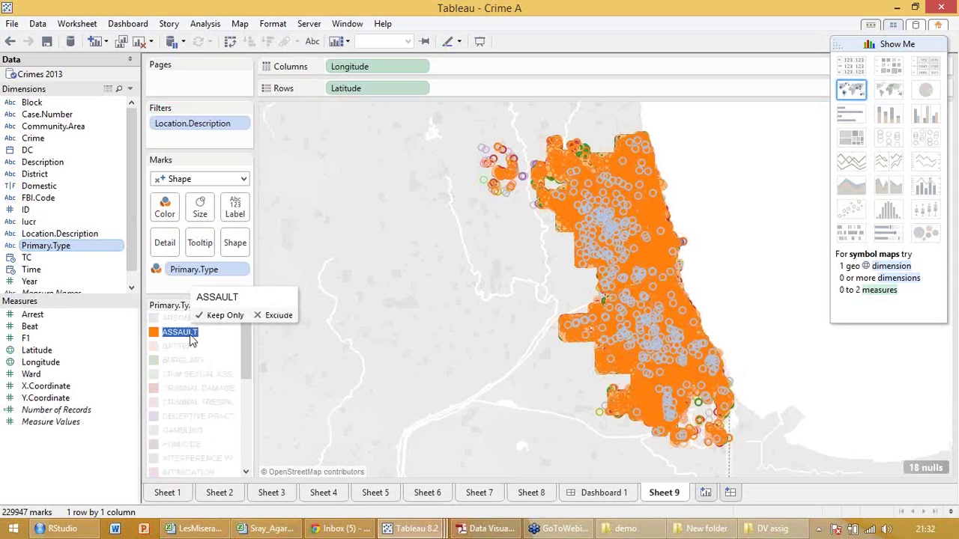
{"action": "left_click", "coordinate": [263, 319]}
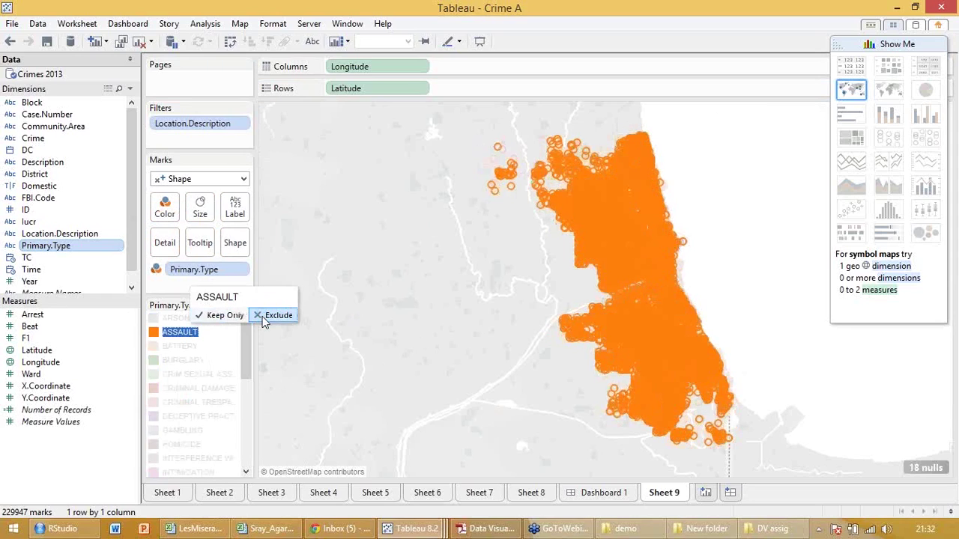
{"action": "left_click", "coordinate": [262, 317]}
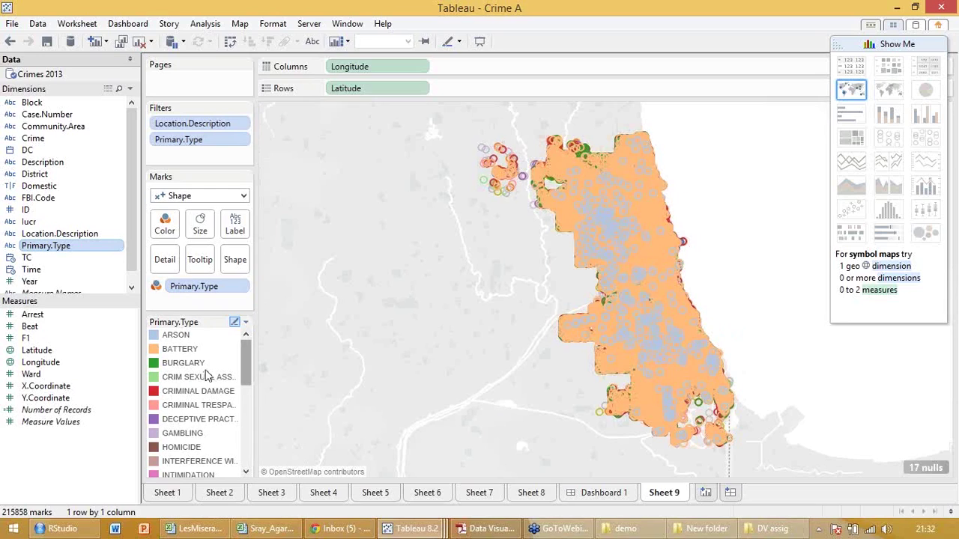
Group the legend's crime types from ARSON through HOMICIDE into one Primary.Type group
{"action": "left_click", "coordinate": [178, 336]}
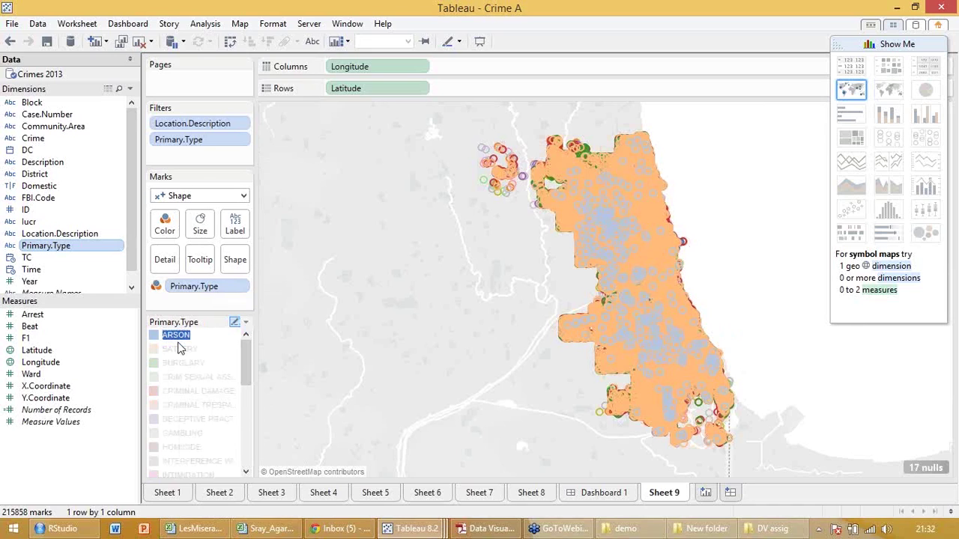
{"action": "left_click", "coordinate": [199, 392], "text": "shift"}
{"action": "key", "text": "shift+Down"}
{"action": "key", "text": "shift+Down"}
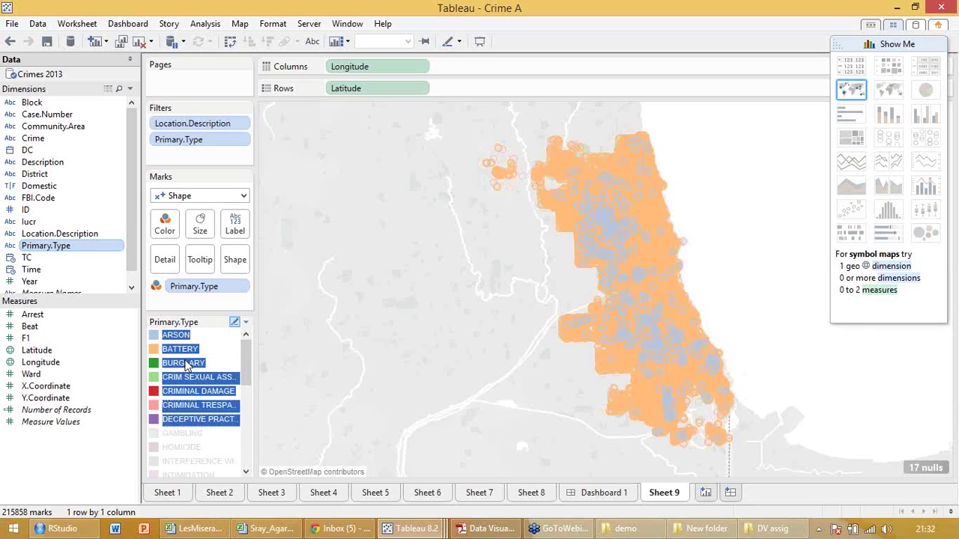
{"action": "key", "text": "shift+Down"}
{"action": "key", "text": "shift+Down"}
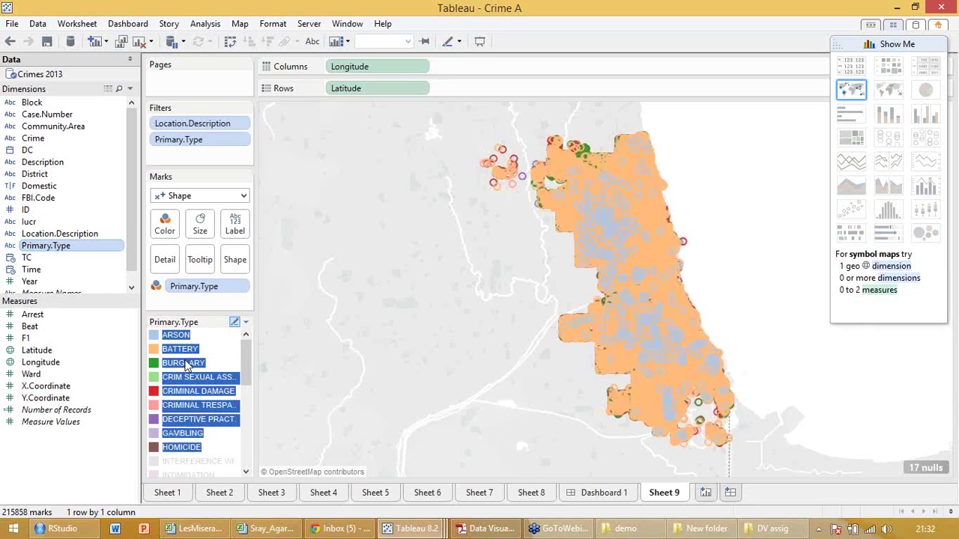
{"action": "right_click", "coordinate": [185, 363]}
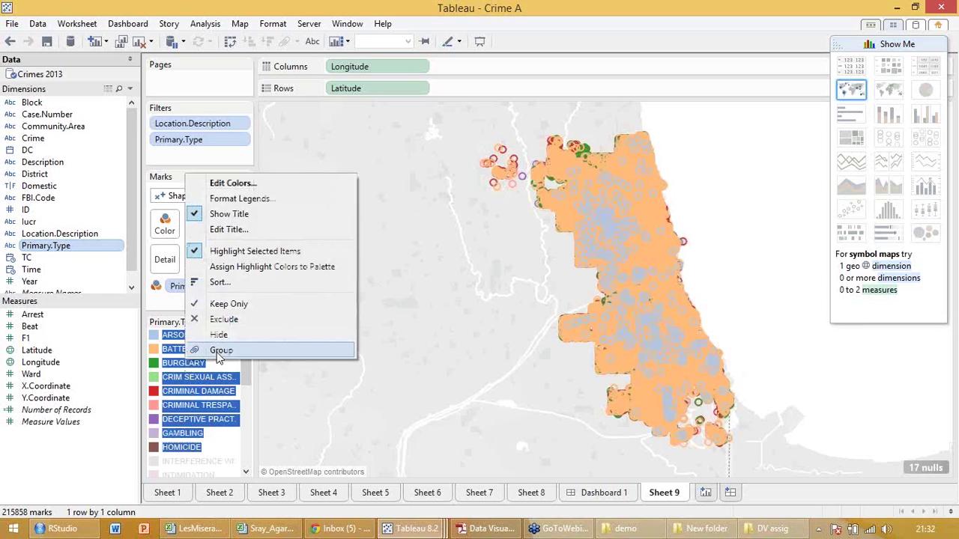
{"action": "left_click", "coordinate": [219, 351]}
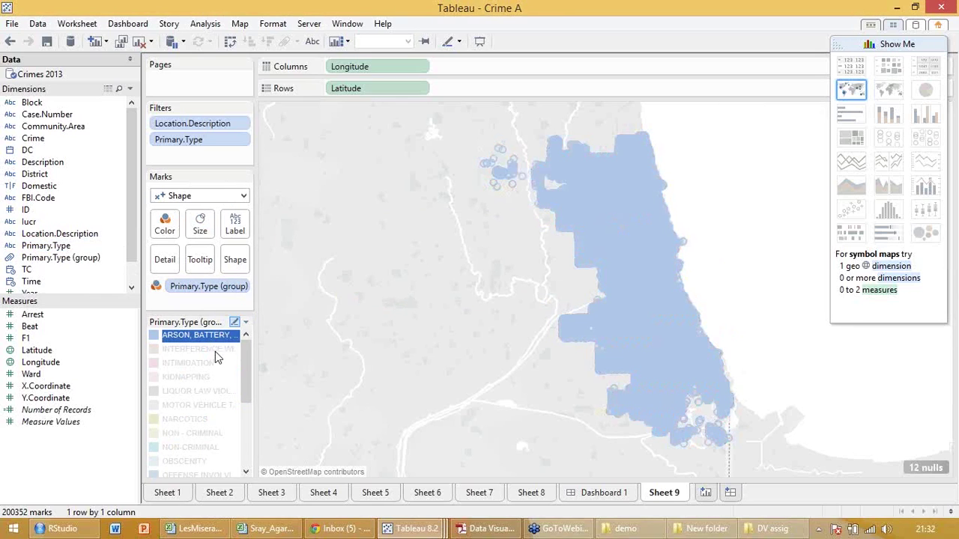
{"action": "left_click", "coordinate": [213, 350]}
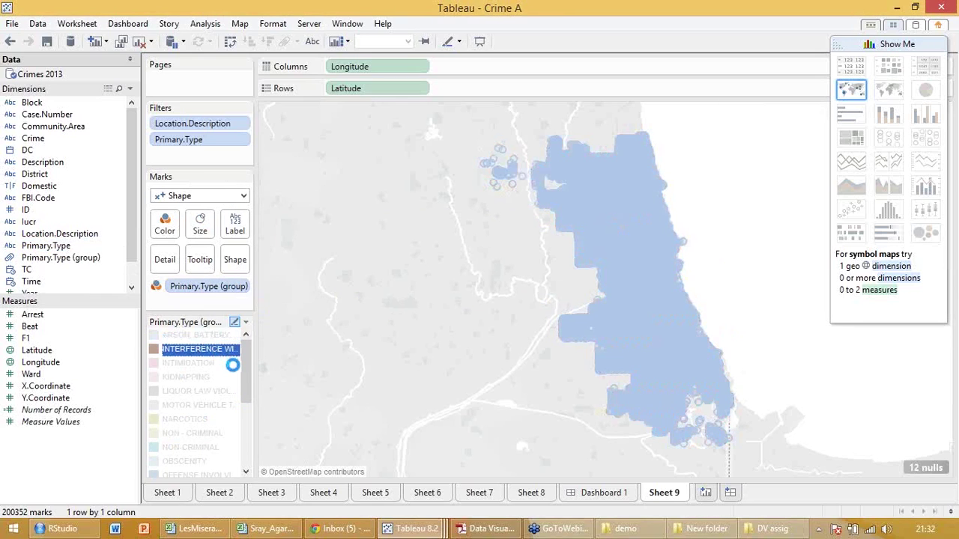
{"action": "left_click", "coordinate": [230, 352]}
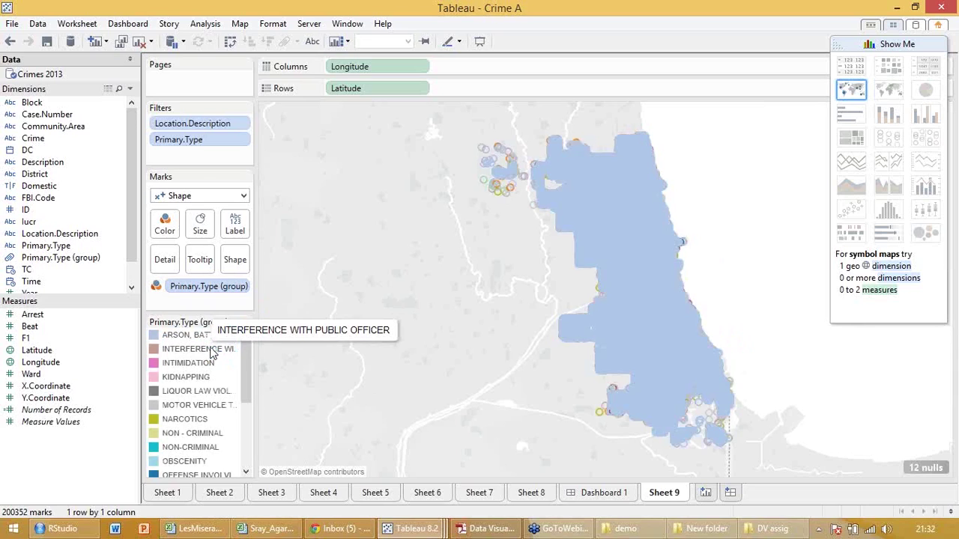
Exclude INTERFERENCE WITH PUBLIC OFFICER through NON - CRIMINAL, leaving 199174 marks
{"action": "key", "text": "Up"}
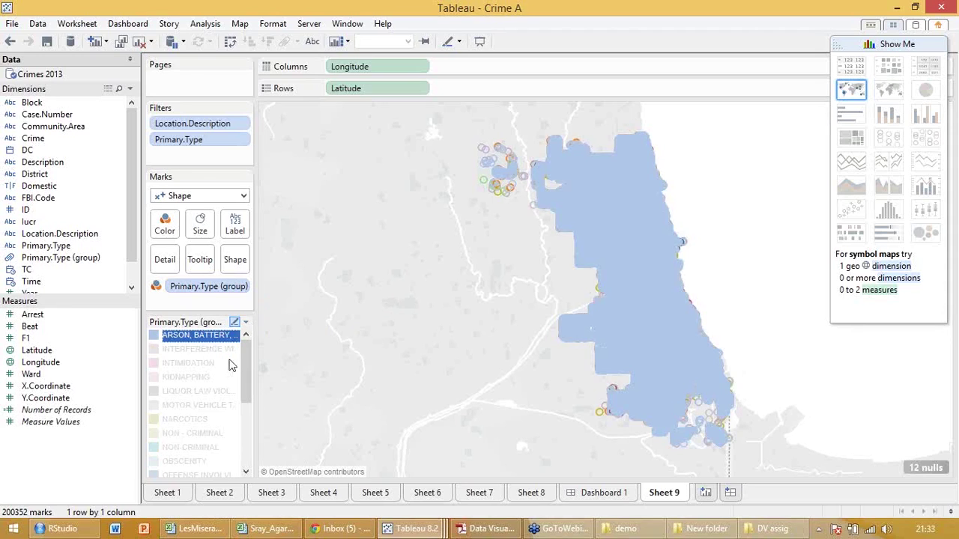
{"action": "key", "text": "shift+Down"}
{"action": "key", "text": "shift+Down"}
{"action": "key", "text": "shift+Down"}
{"action": "key", "text": "shift+Down"}
{"action": "key", "text": "shift+Down"}
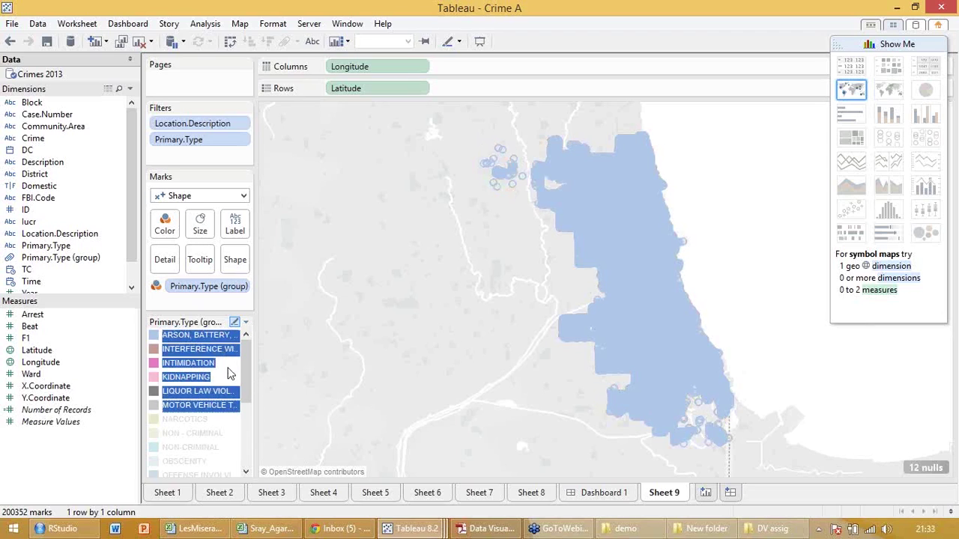
{"action": "key", "text": "Escape"}
{"action": "left_click", "coordinate": [209, 350]}
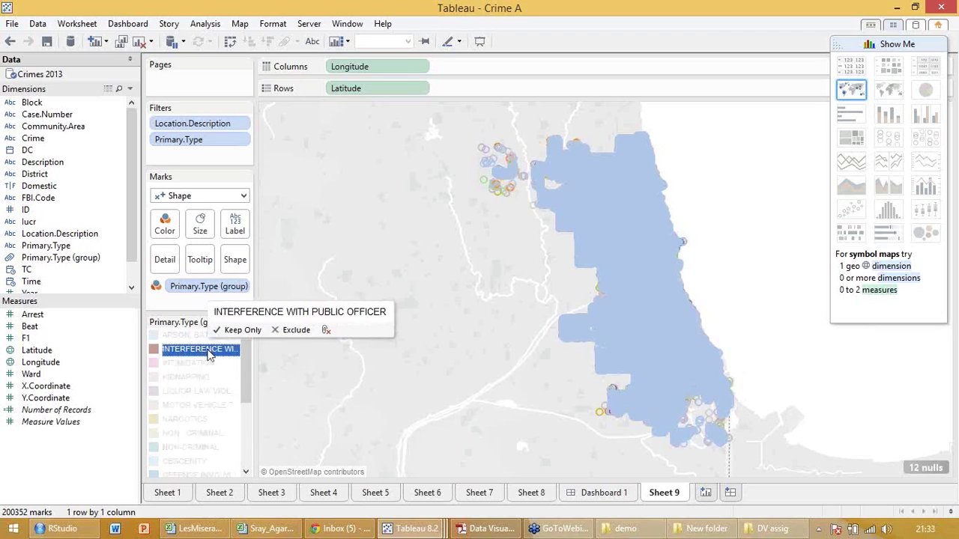
{"action": "left_click_drag", "start_coordinate": [203, 349], "coordinate": [206, 363]}
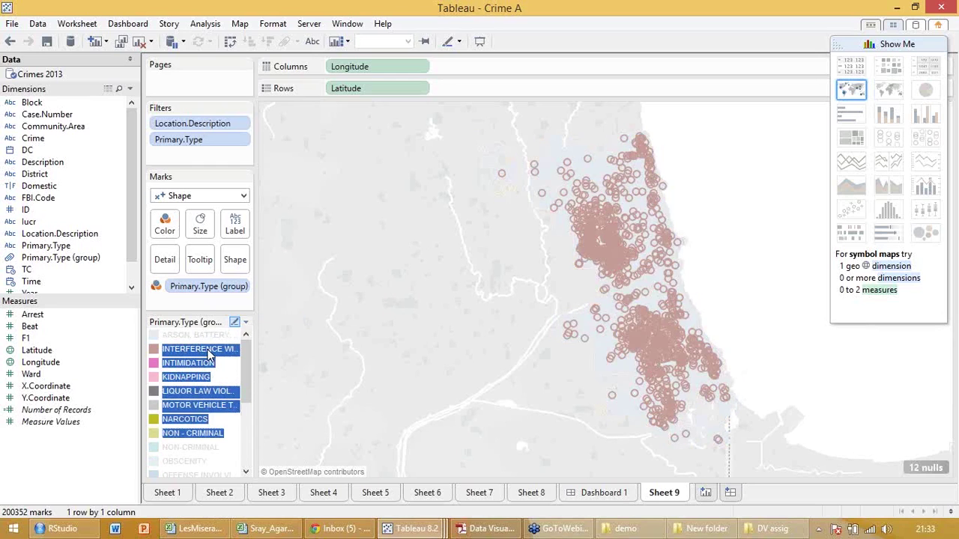
{"action": "right_click", "coordinate": [209, 355]}
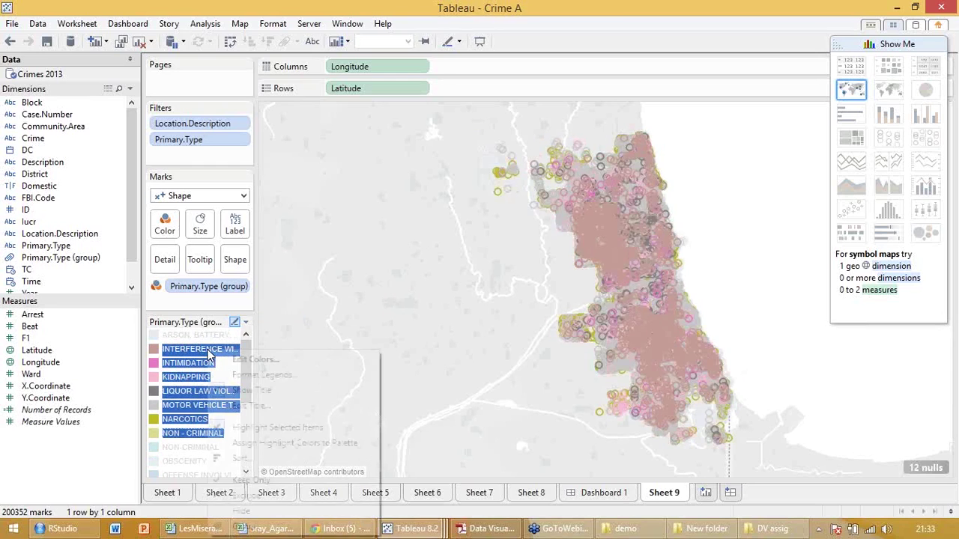
{"action": "left_click", "coordinate": [236, 529]}
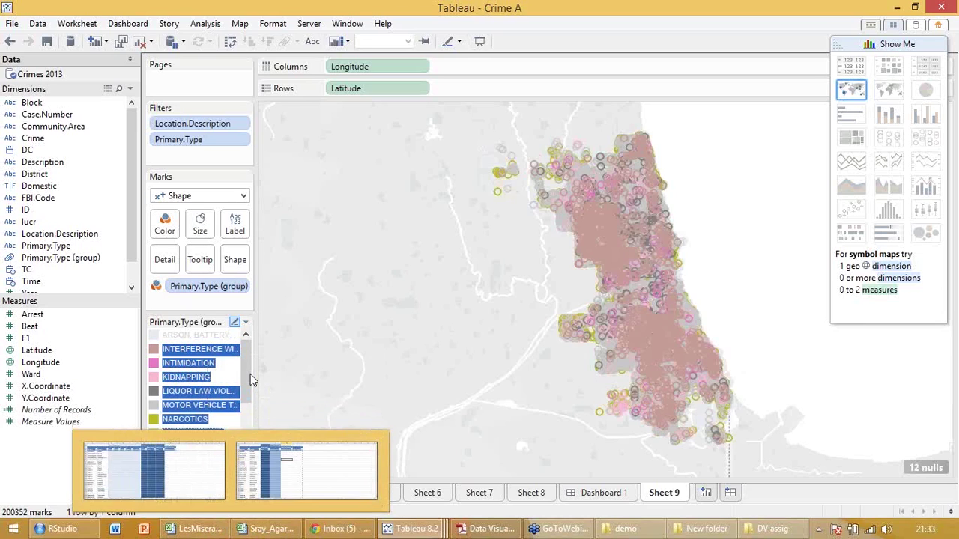
{"action": "key", "text": "Delete"}
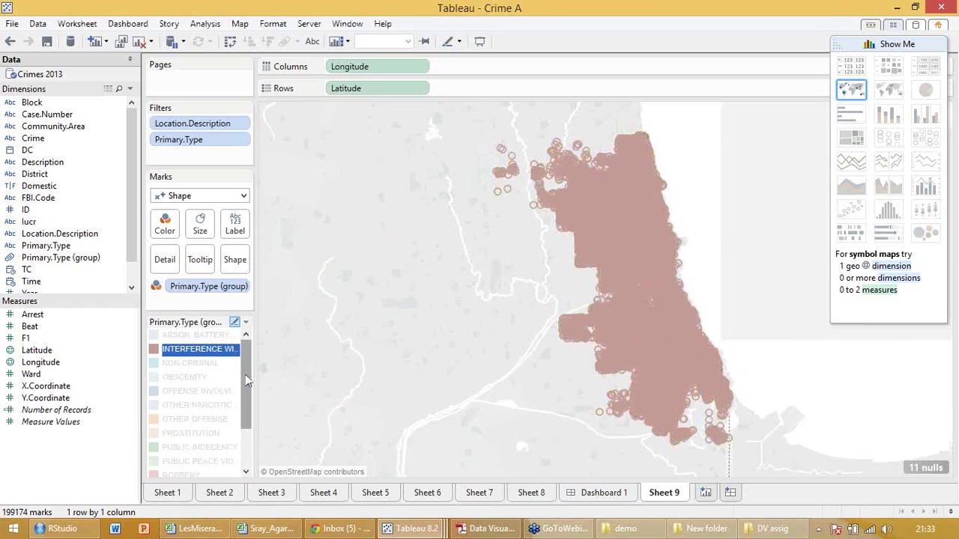
{"action": "left_click", "coordinate": [675, 183]}
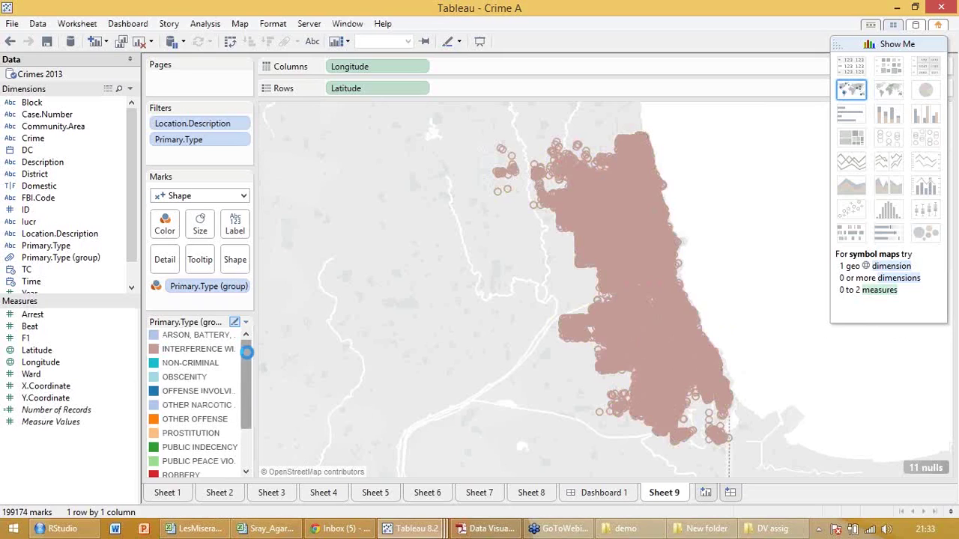
{"action": "left_click_drag", "start_coordinate": [247, 353], "coordinate": [253, 395]}
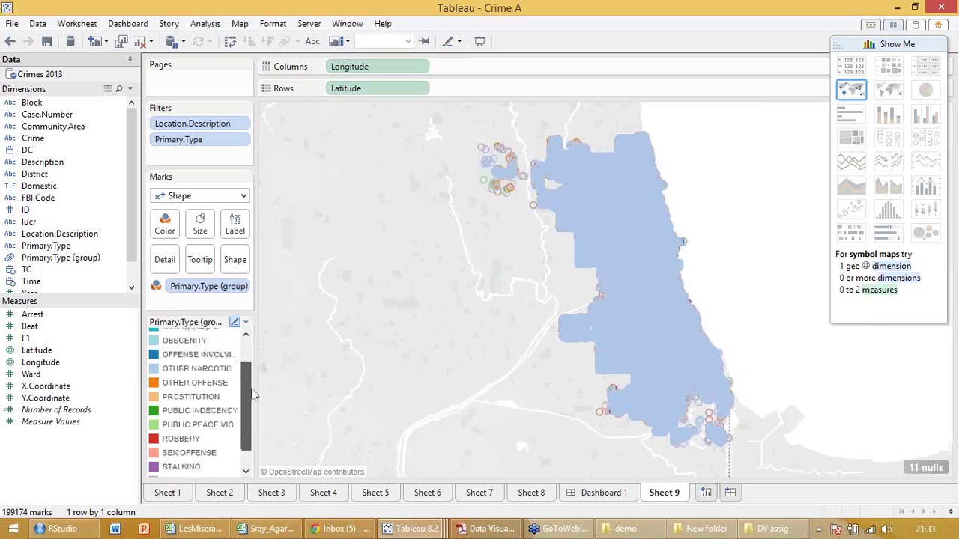
{"action": "scroll", "coordinate": [252, 395], "scroll_direction": "up", "scroll_amount": 3}
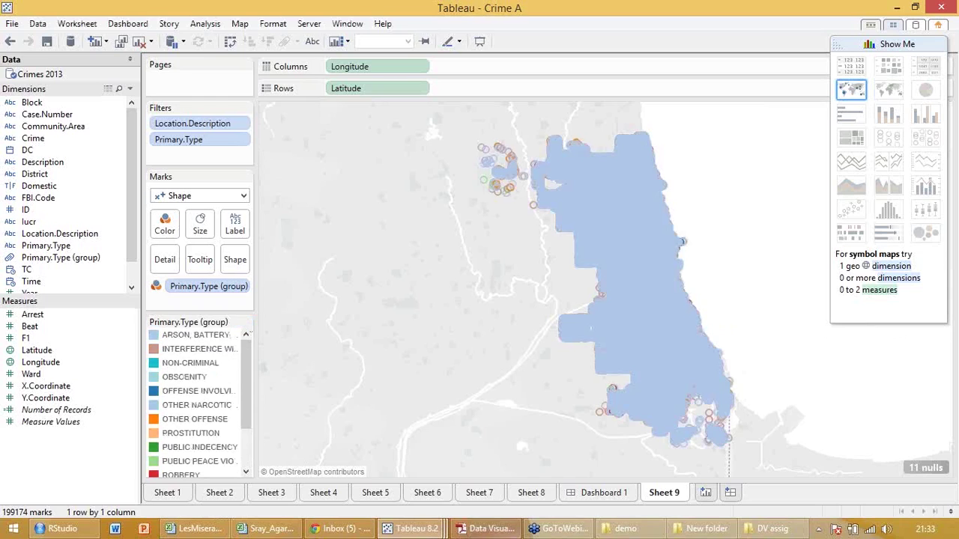
{"action": "mouse_move", "coordinate": [245, 530]}
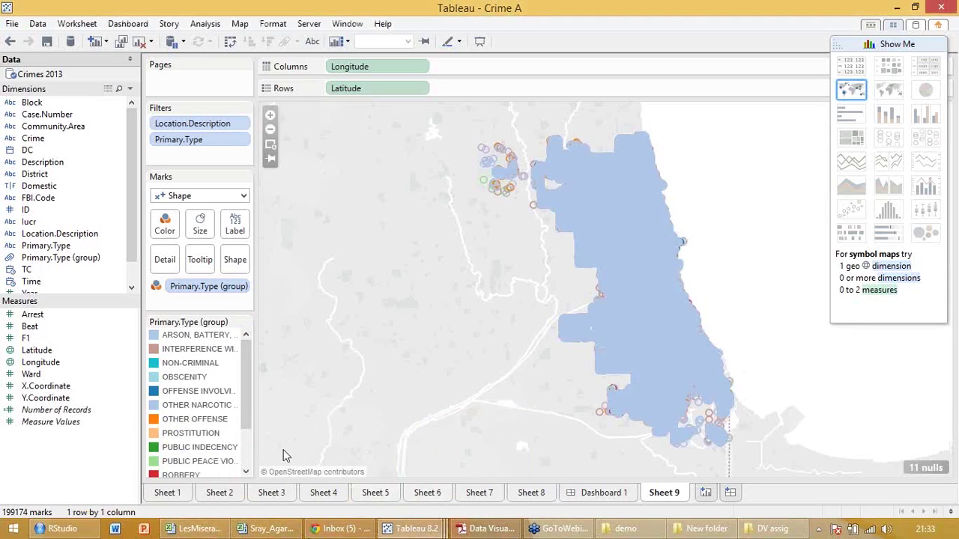
Bring the LesMiserablesNew (3).xlsx workbook forward and check its layout list without changing it
{"action": "left_click", "coordinate": [201, 530]}
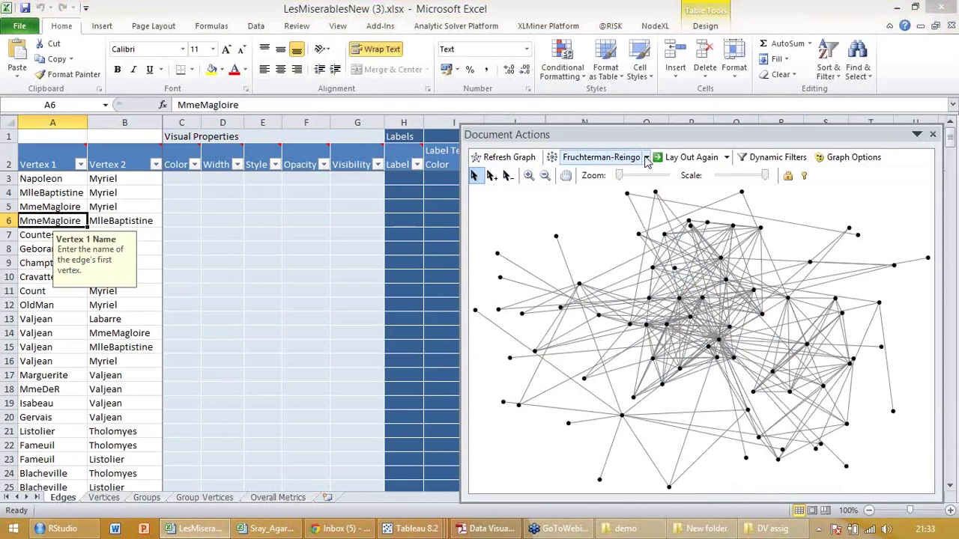
{"action": "left_click", "coordinate": [647, 158]}
{"action": "left_click", "coordinate": [514, 200]}
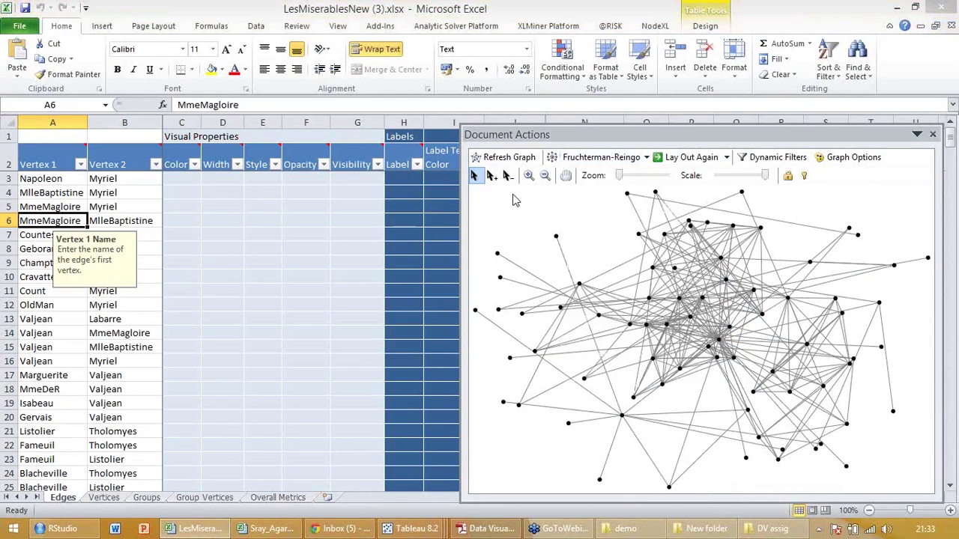
Step through Edges rows from Napoleon–Myriel to OldMan, watching each edge highlight red
{"action": "left_click", "coordinate": [66, 179]}
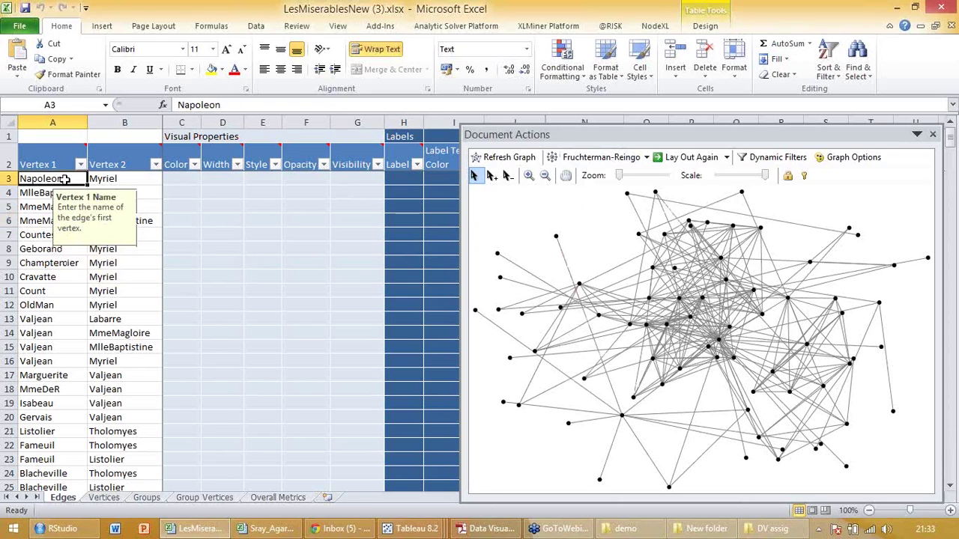
{"action": "key", "text": "Tab"}
{"action": "key", "text": "Down"}
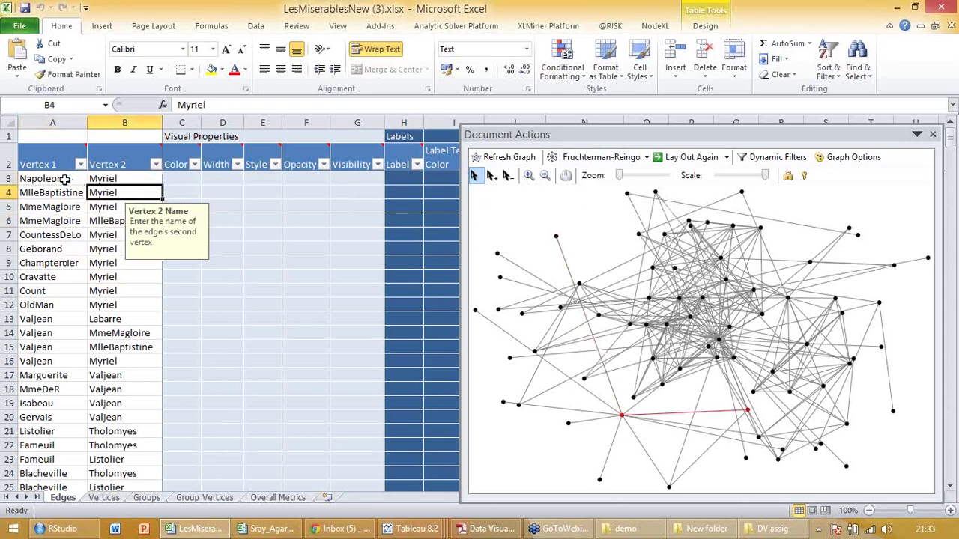
{"action": "key", "text": "Left"}
{"action": "key", "text": "Down"}
{"action": "key", "text": "Tab"}
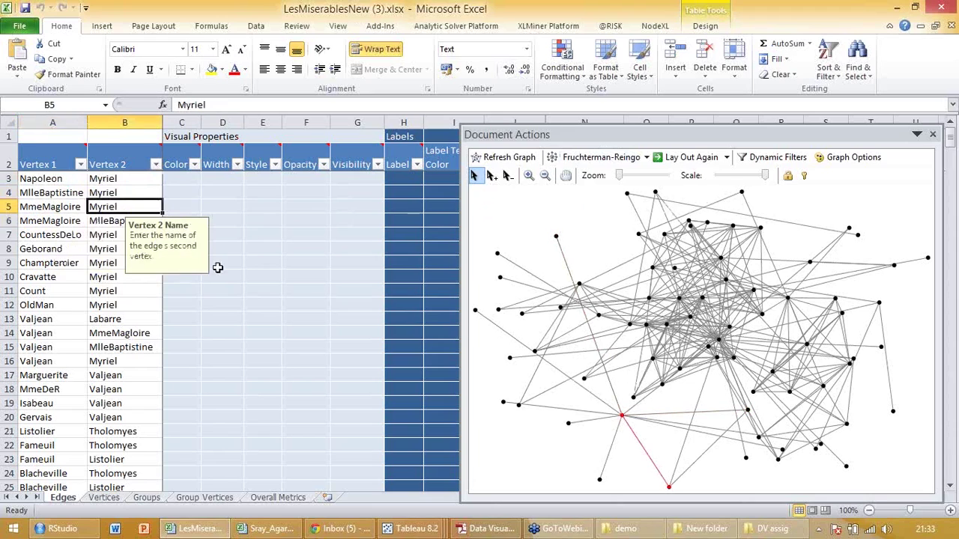
{"action": "key", "text": "Down"}
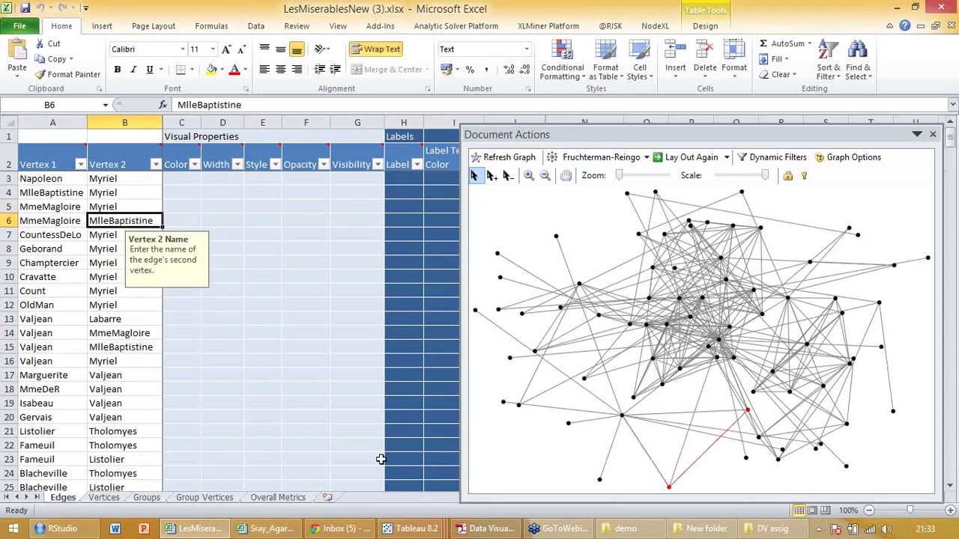
{"action": "key", "text": "Down"}
{"action": "key", "text": "Left"}
{"action": "key", "text": "Down"}
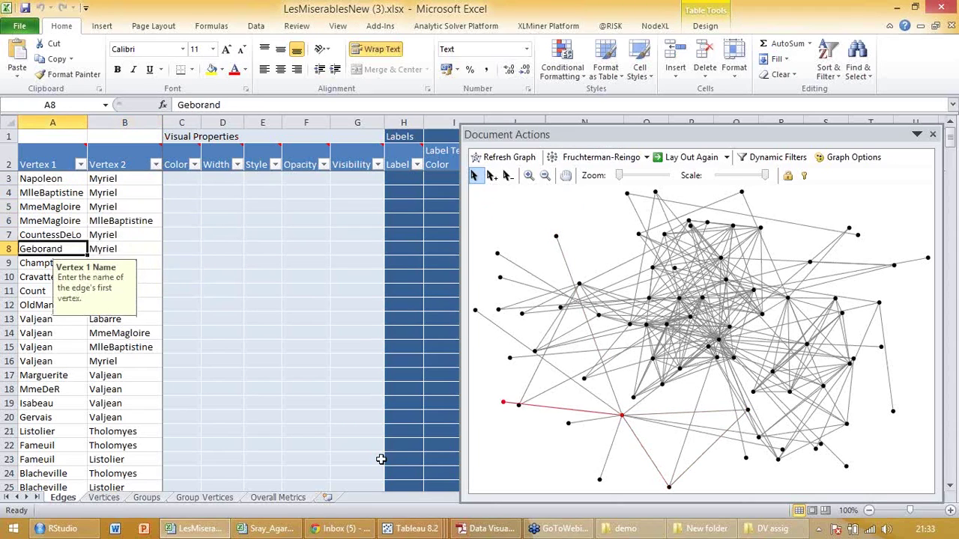
{"action": "key", "text": "Tab"}
{"action": "key", "text": "Down"}
{"action": "key", "text": "Left"}
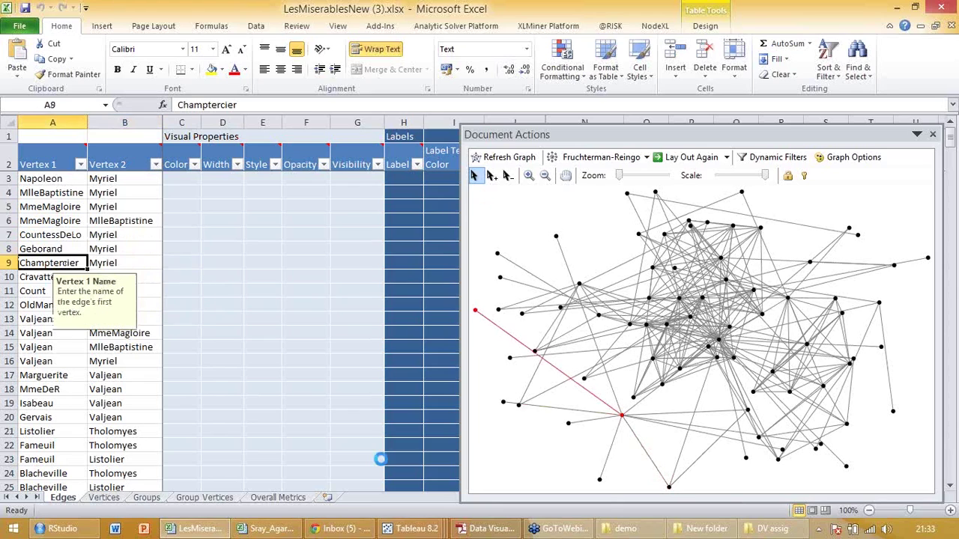
{"action": "key", "text": "Down"}
{"action": "key", "text": "Tab"}
{"action": "key", "text": "Down"}
{"action": "key", "text": "Left"}
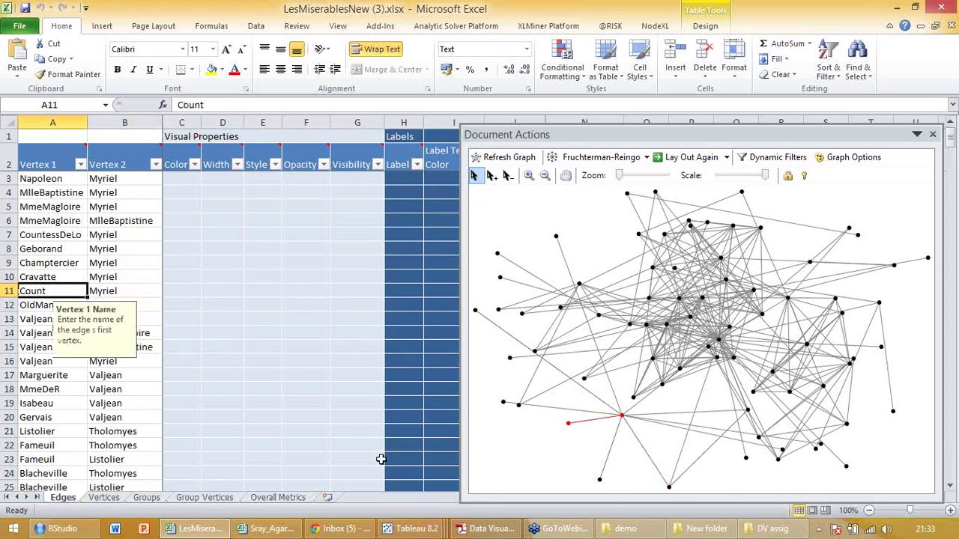
{"action": "key", "text": "Down"}
{"action": "key", "text": "Down"}
{"action": "key", "text": "Tab"}
{"action": "key", "text": "Down"}
{"action": "key", "text": "Left"}
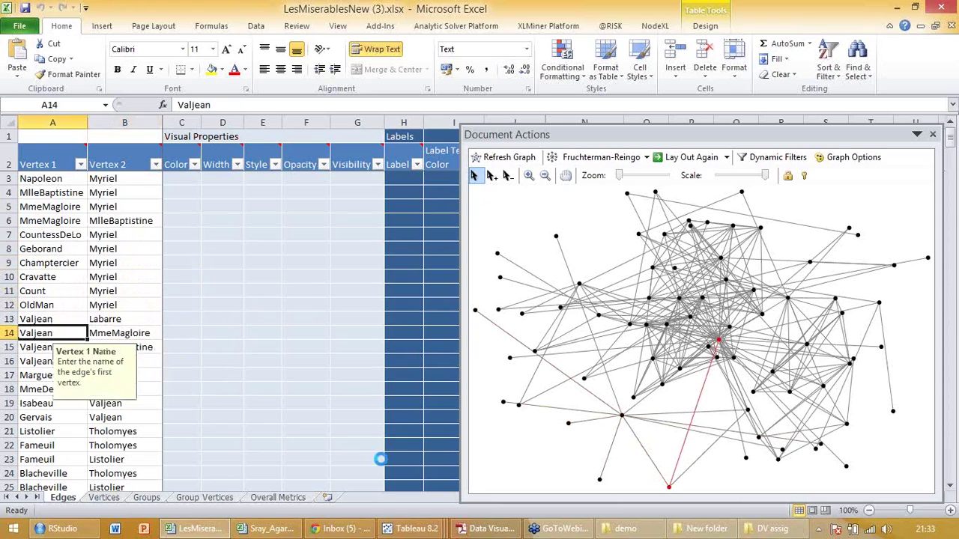
{"action": "key", "text": "Down"}
{"action": "key", "text": "Up"}
{"action": "key", "text": "Up"}
{"action": "key", "text": "Up"}
{"action": "key", "text": "Up"}
{"action": "key", "text": "Up"}
{"action": "key", "text": "Up"}
{"action": "key", "text": "Up"}
{"action": "key", "text": "Up"}
{"action": "key", "text": "Up"}
{"action": "key", "text": "Up"}
{"action": "key", "text": "Up"}
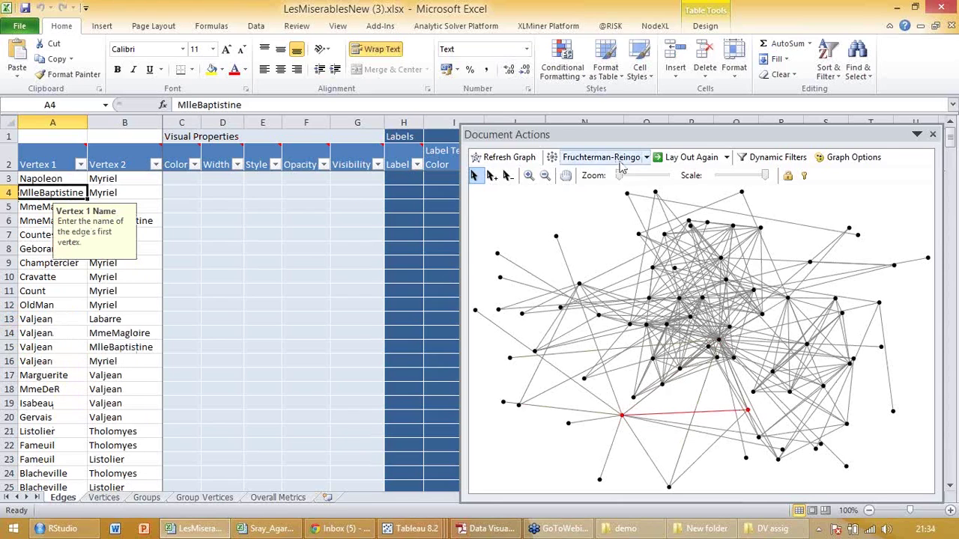
Switch the NodeXL layout dropdown from Fruchterman-Reingold to Circle
{"action": "left_click", "coordinate": [647, 159]}
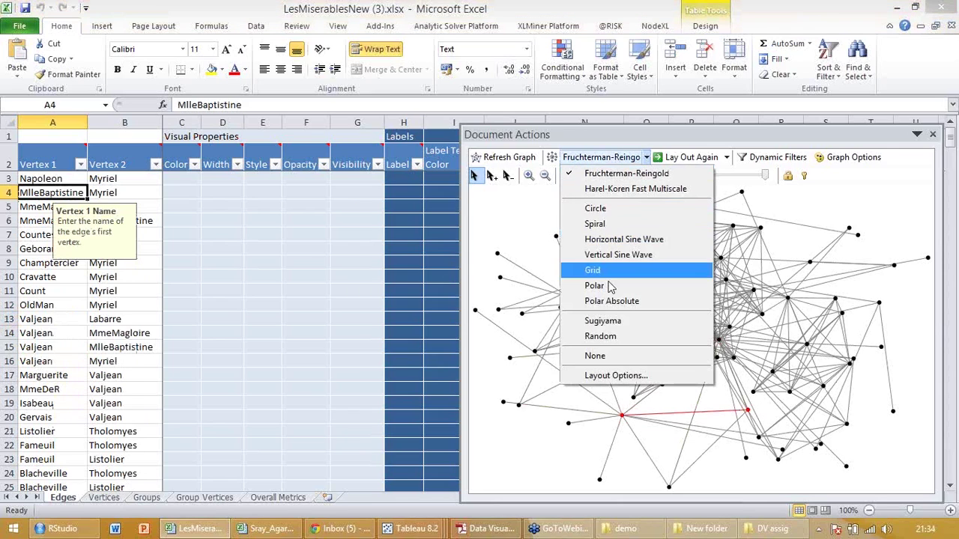
{"action": "left_click", "coordinate": [603, 210]}
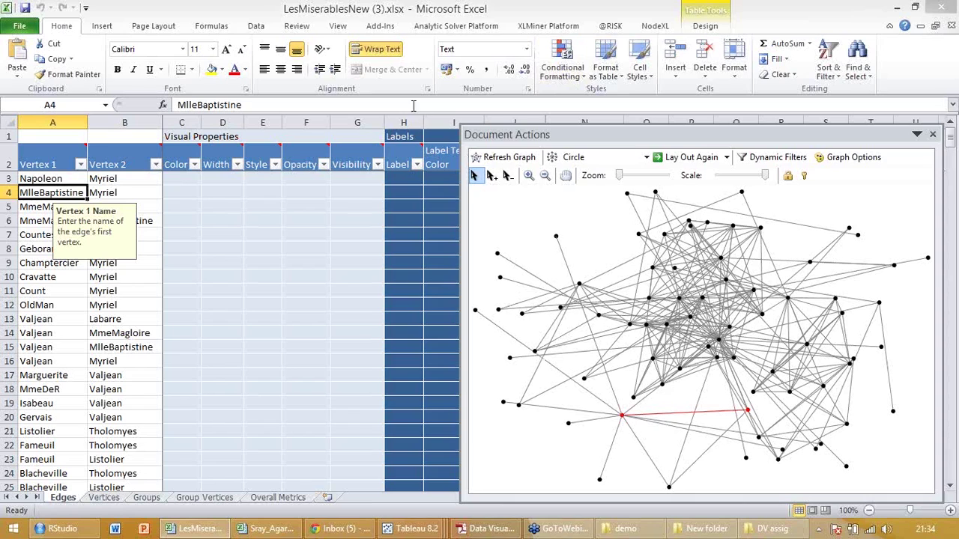
{"action": "left_click", "coordinate": [481, 156]}
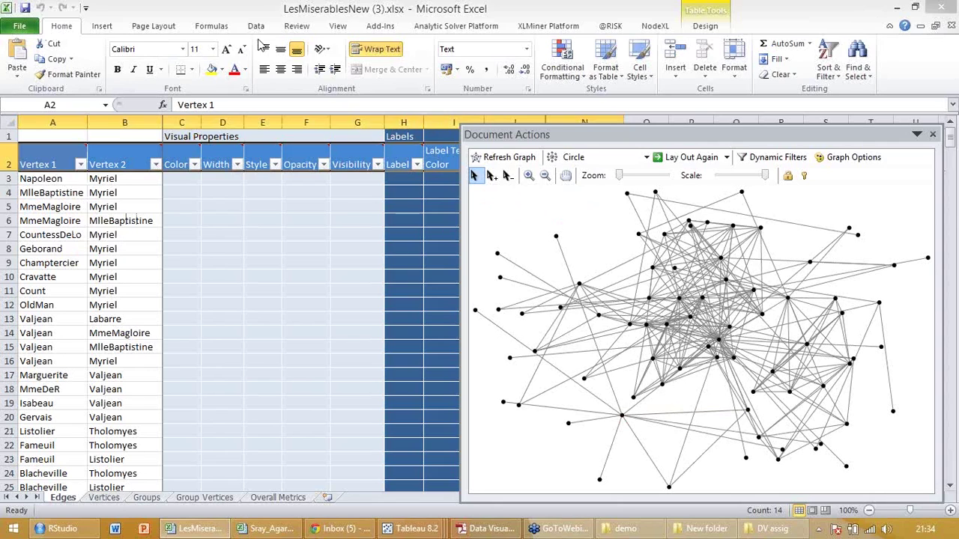
Show the NodeXL ribbon and browse its Import sources and Groups options
{"action": "left_click", "coordinate": [654, 27]}
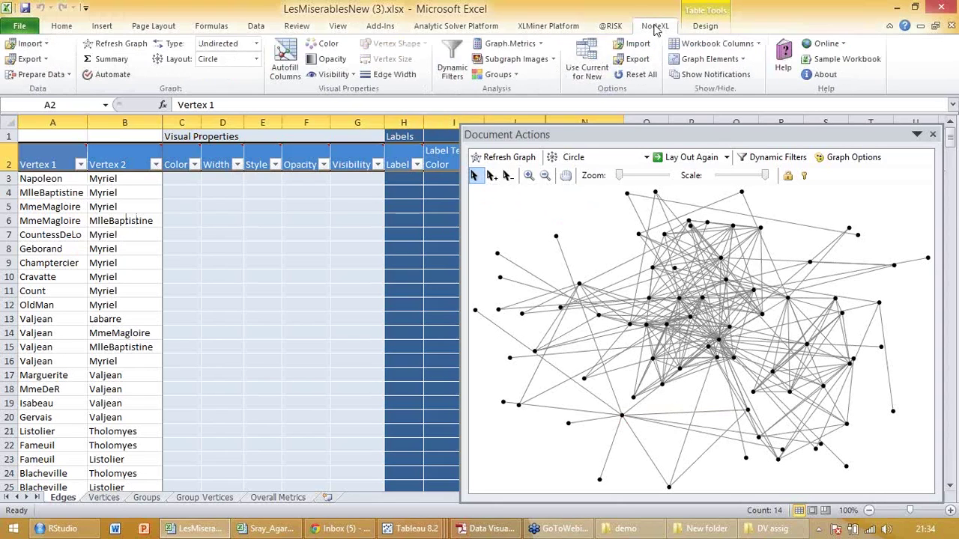
{"action": "left_click", "coordinate": [46, 44]}
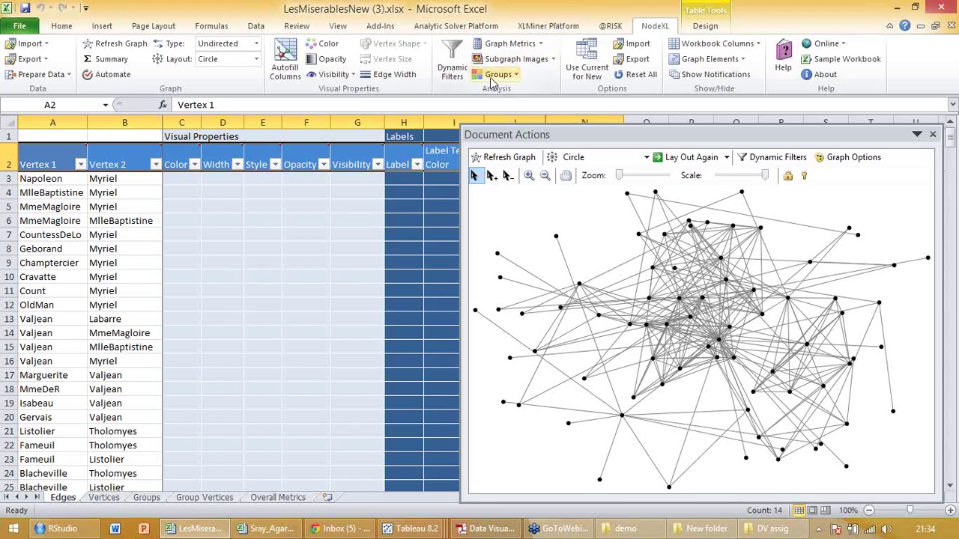
{"action": "left_click", "coordinate": [514, 75]}
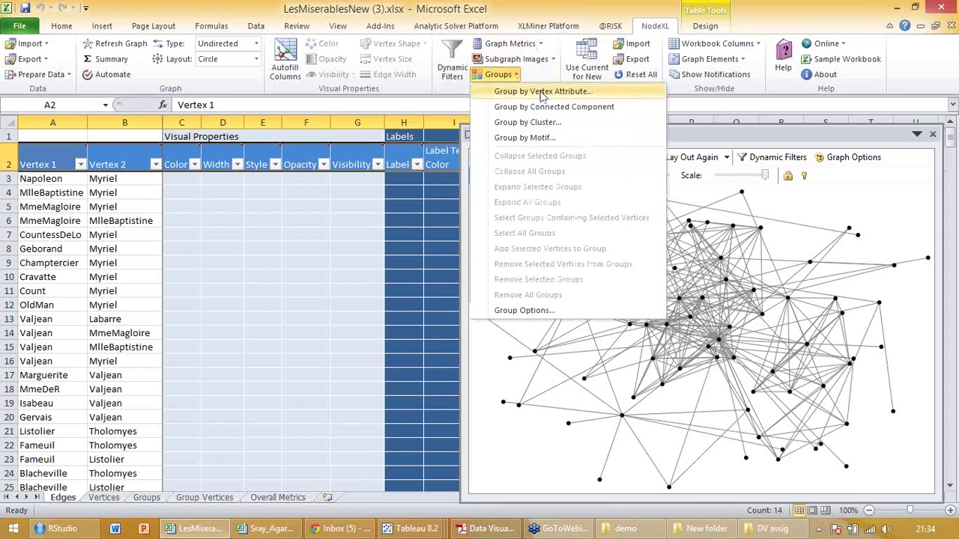
{"action": "left_click", "coordinate": [401, 87]}
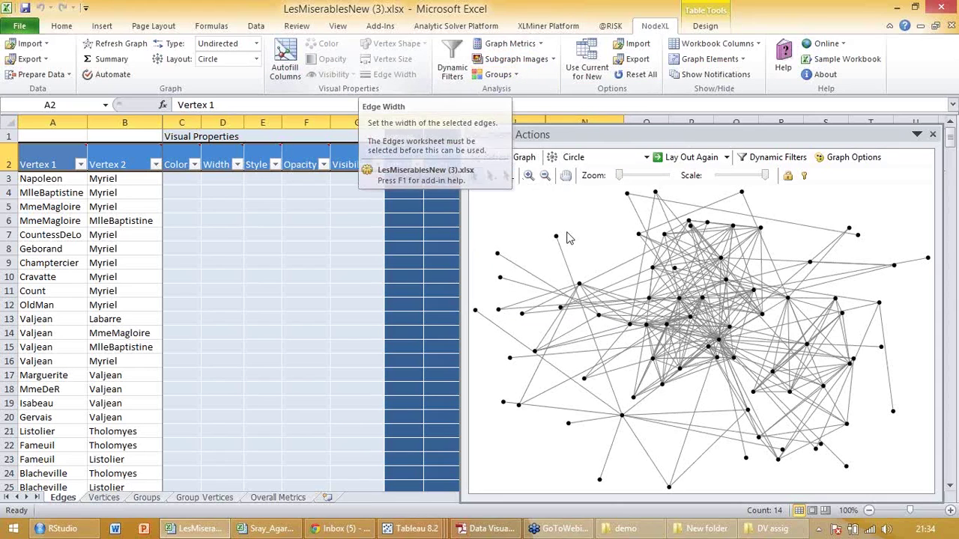
{"action": "left_click", "coordinate": [529, 208]}
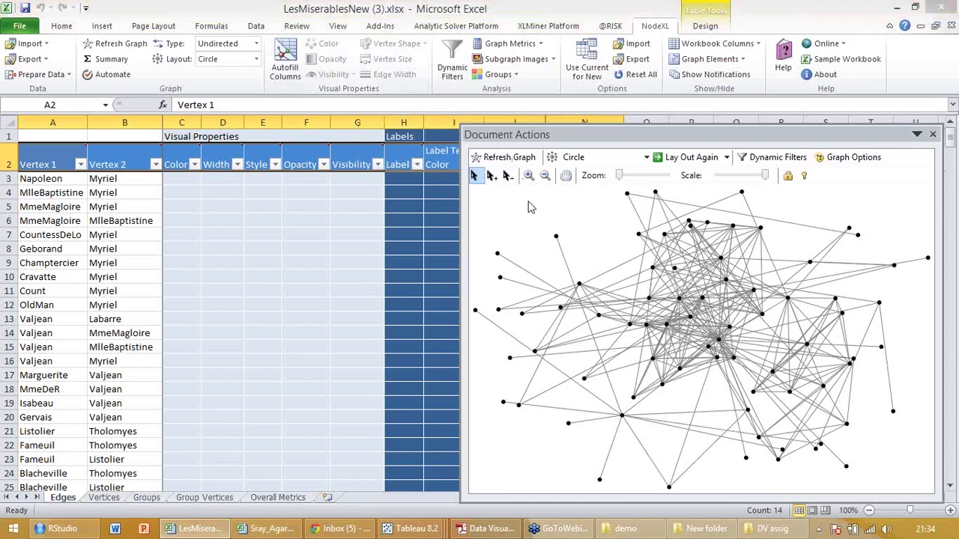
Autofill Vertex Color from Out-Degree so the graph redraws as a circle
{"action": "left_click", "coordinate": [287, 73]}
{"action": "left_click", "coordinate": [76, 52]}
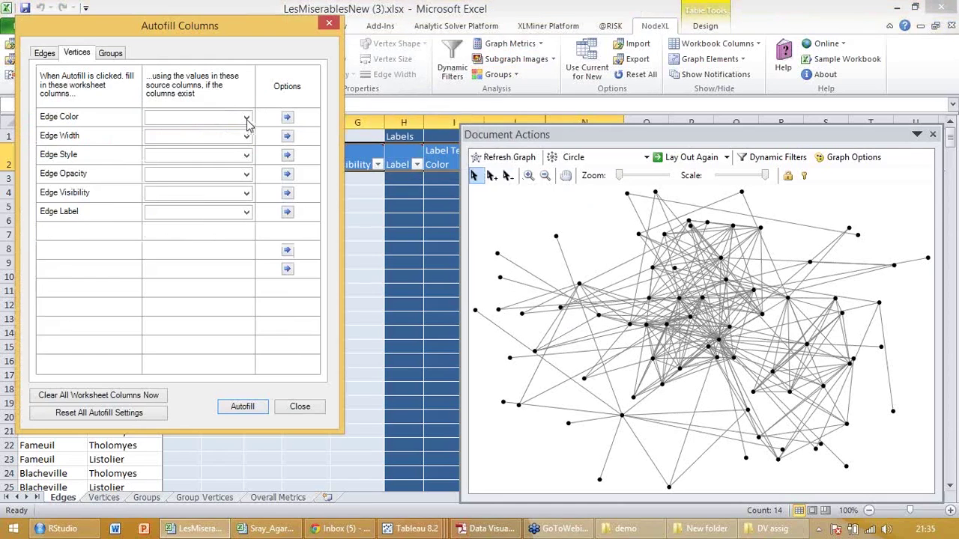
{"action": "left_click", "coordinate": [247, 118]}
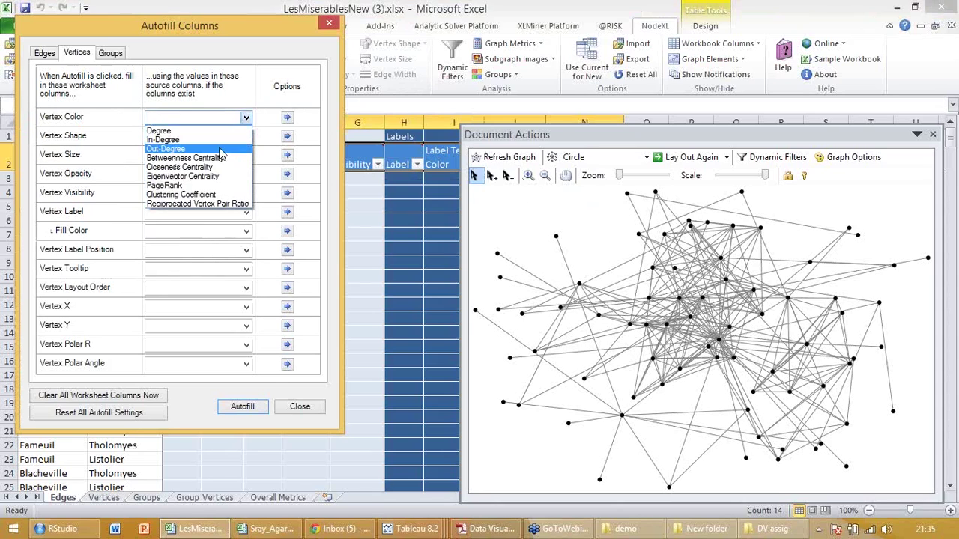
{"action": "left_click", "coordinate": [225, 149]}
{"action": "left_click", "coordinate": [247, 407]}
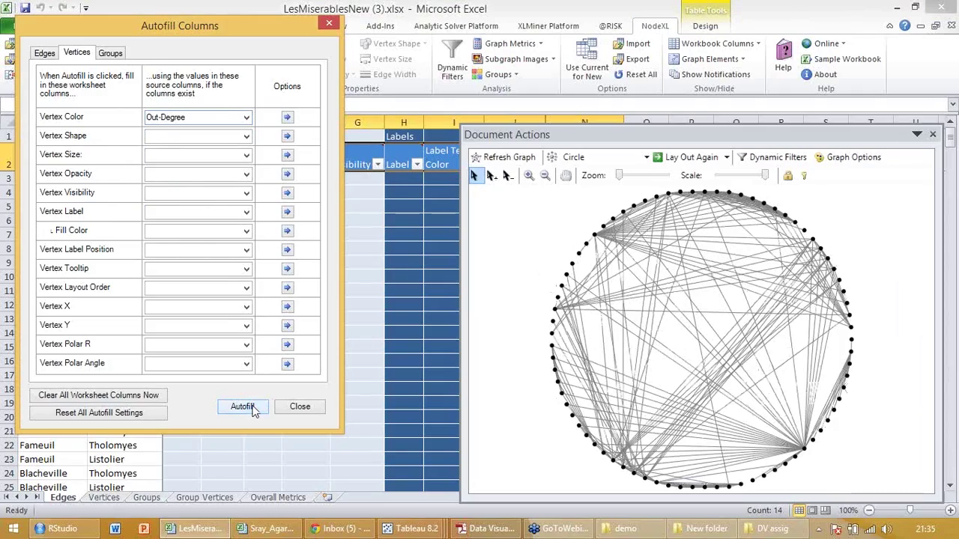
{"action": "left_click", "coordinate": [421, 141]}
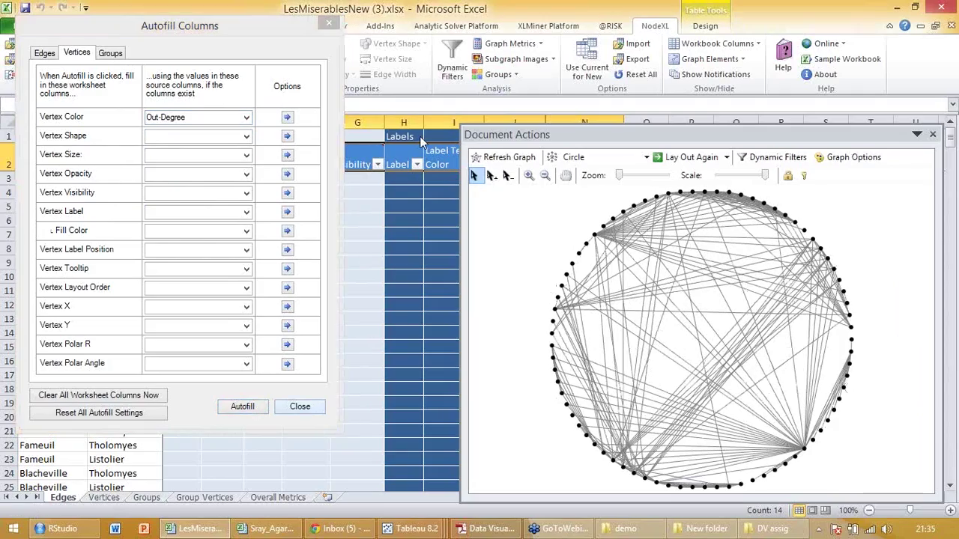